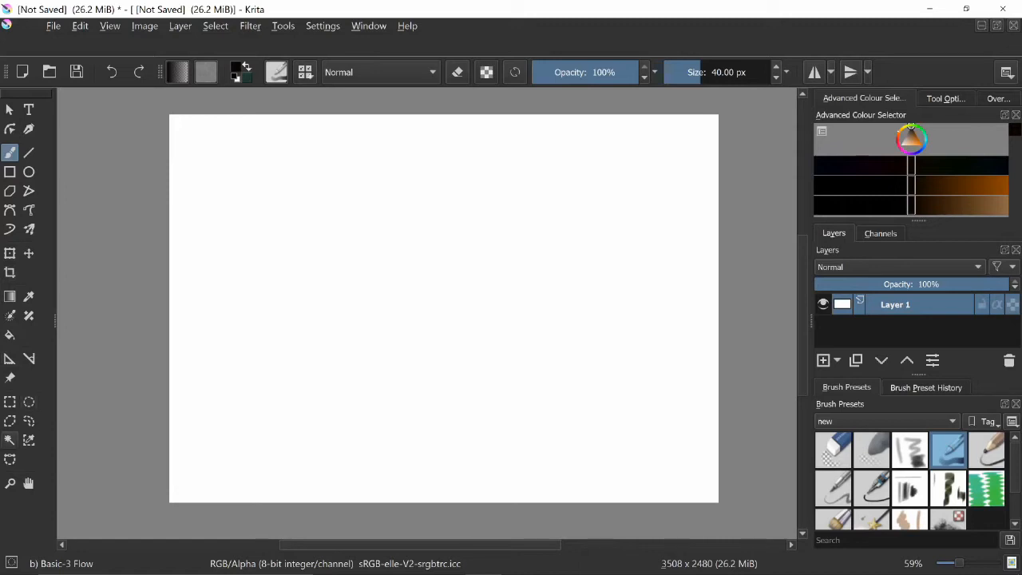
Draw a bean-shaped freehand selection in the middle of the canvas
click(29, 421)
mouse_move(437, 345)
mouse_down()
mouse_move(401, 315)
mouse_move(438, 262)
mouse_move(534, 242)
mouse_move(530, 346)
mouse_move(428, 349)
mouse_up()
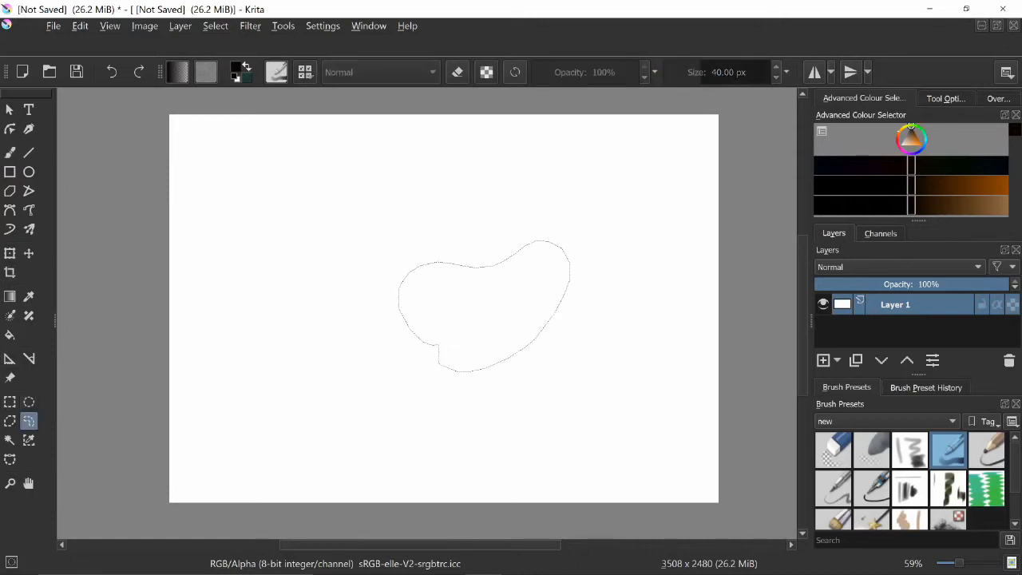
scroll(472, 335, up, 3)
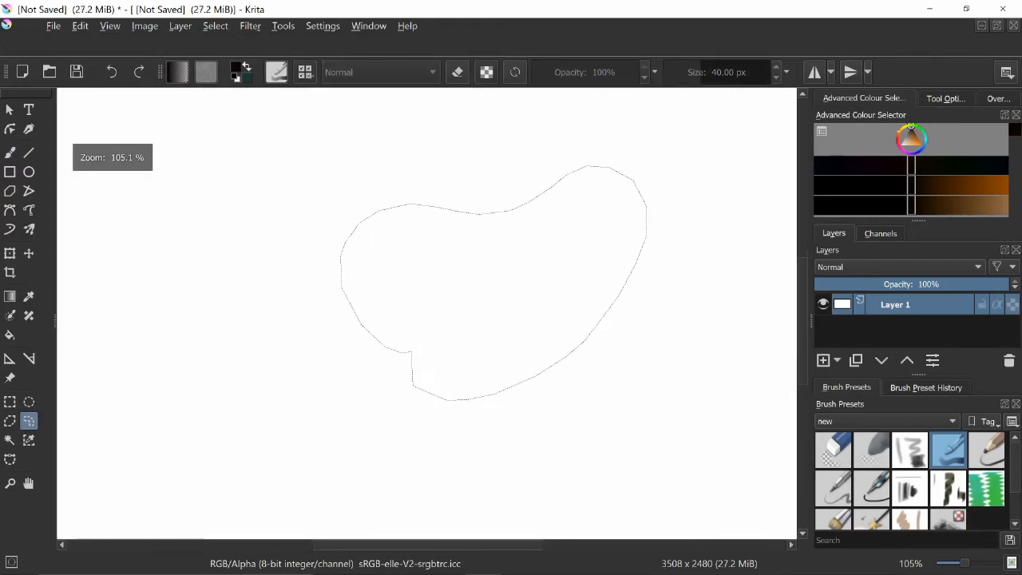
scroll(325, 308, down, 3)
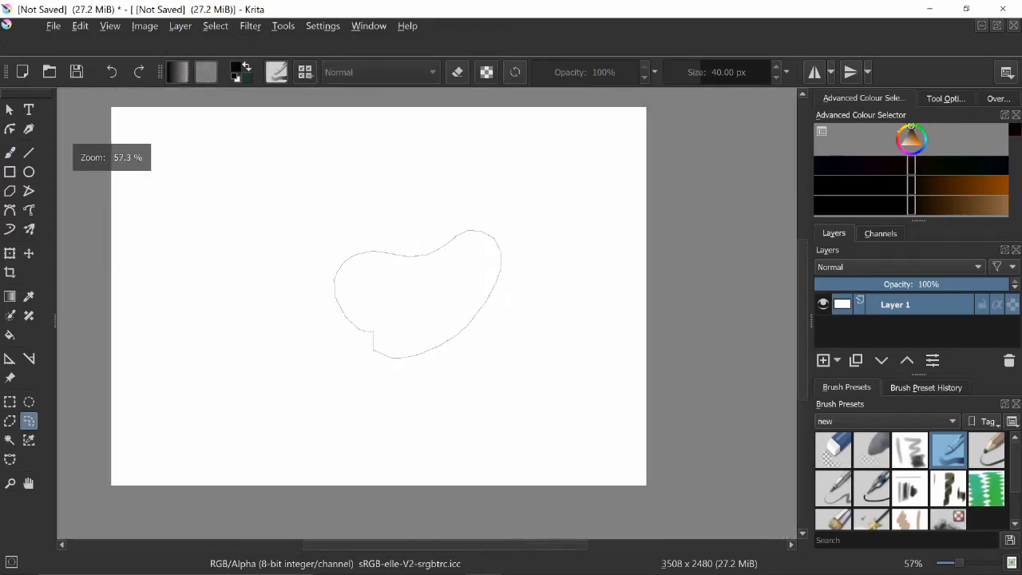
Add a new paint layer and brush black diagonal strokes inside the freehand selection
click(822, 360)
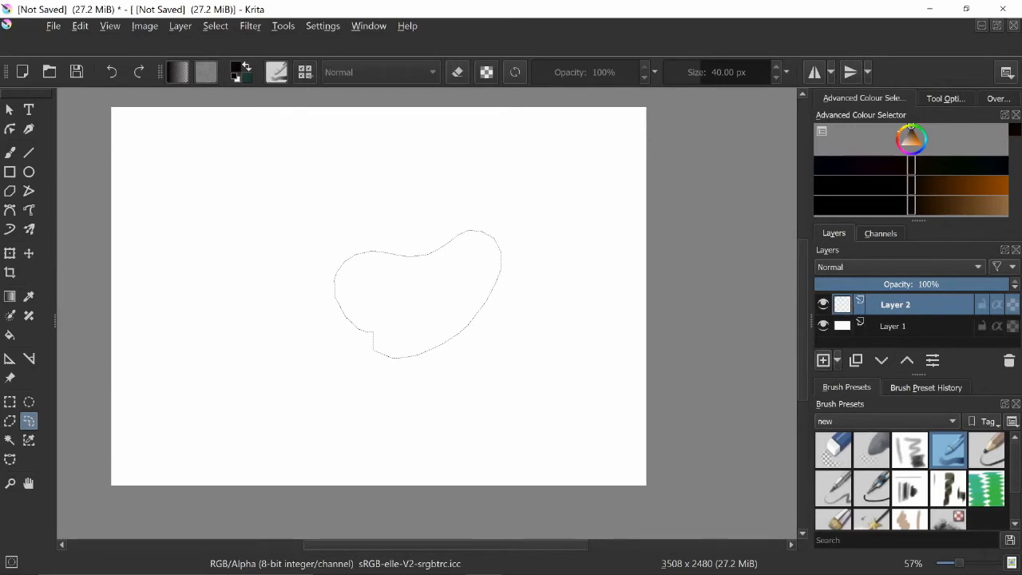
click(9, 152)
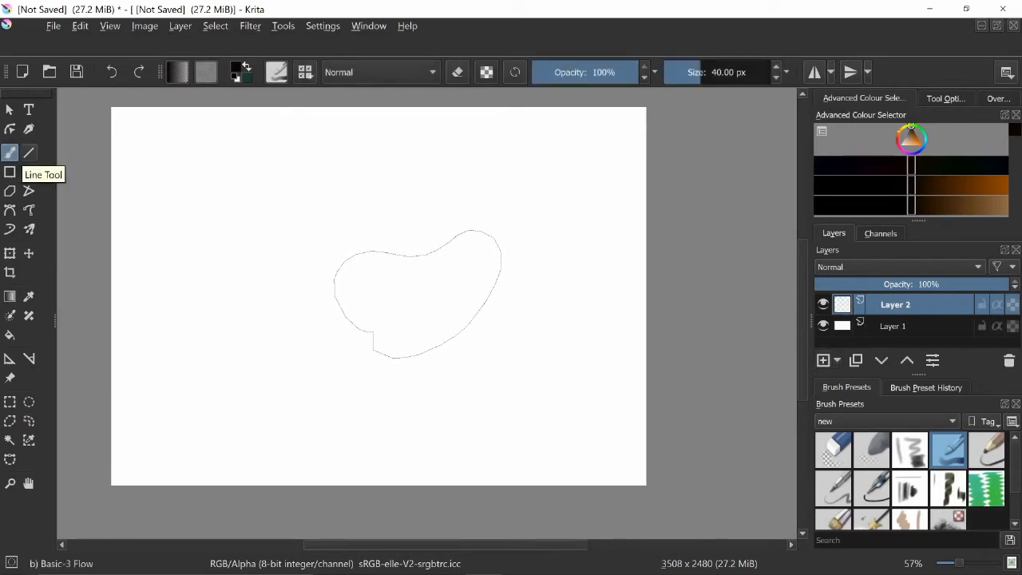
mouse_move(431, 253)
mouse_down()
mouse_move(367, 397)
mouse_move(432, 259)
mouse_move(452, 241)
mouse_up()
drag(401, 357, 475, 231)
mouse_move(448, 315)
mouse_down()
mouse_move(476, 257)
mouse_move(484, 305)
mouse_up()
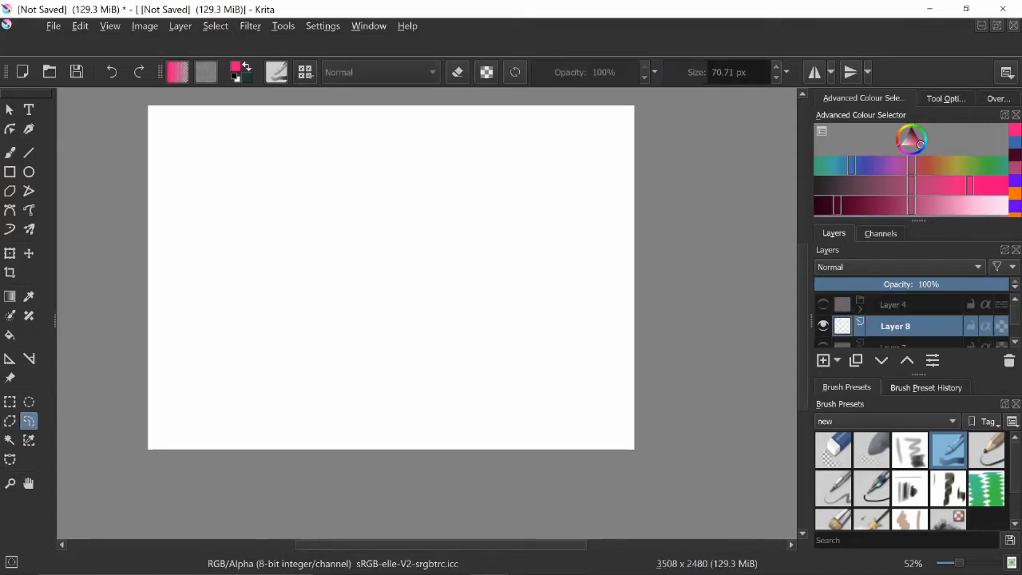
Draw a small freehand selection near the canvas's right side and trim it to a narrow sliver using further outlines
key(ctrl+shift+d)
mouse_move(572, 260)
mouse_down()
mouse_move(521, 247)
mouse_move(515, 281)
mouse_move(559, 295)
mouse_move(549, 302)
mouse_up()
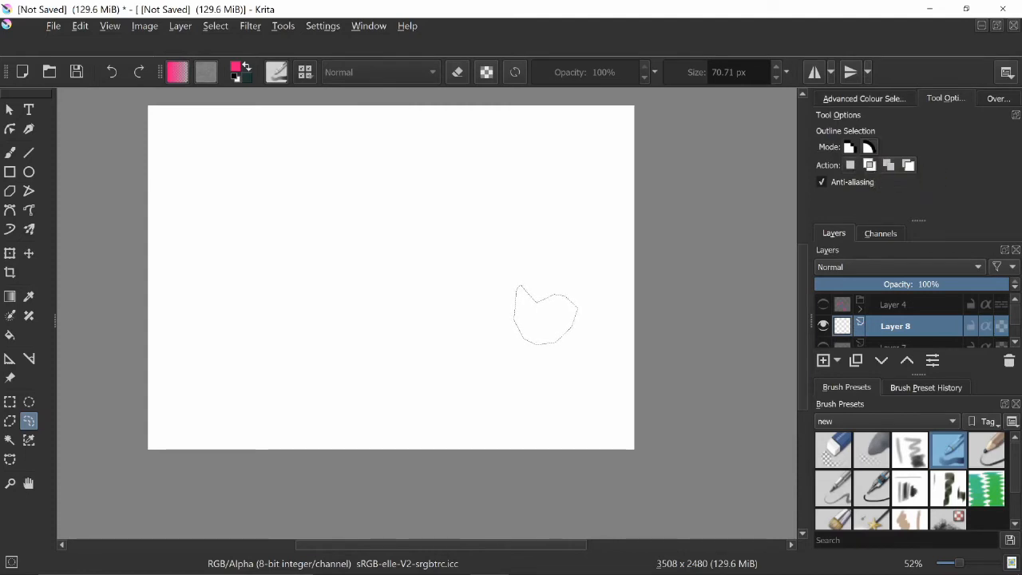
mouse_move(516, 285)
mouse_down()
mouse_move(555, 293)
mouse_move(517, 289)
mouse_up()
mouse_move(535, 309)
mouse_down()
mouse_move(535, 326)
mouse_move(535, 308)
mouse_up()
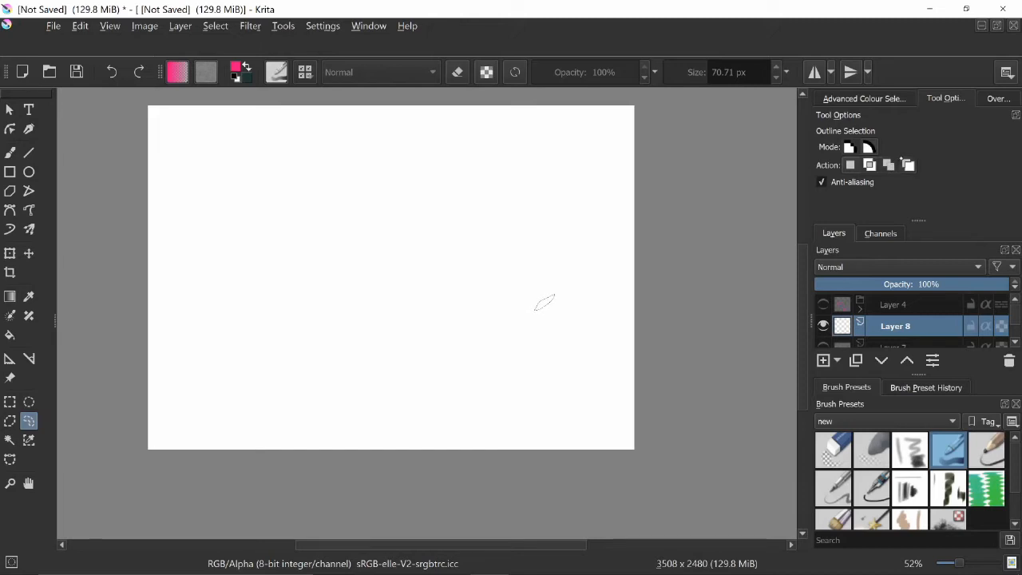
Combine several overlapping freehand outlines into one large selection in the middle of the canvas
mouse_move(345, 206)
mouse_down()
mouse_move(422, 232)
mouse_move(375, 196)
mouse_up()
drag(408, 330, 419, 251)
drag(480, 293, 402, 317)
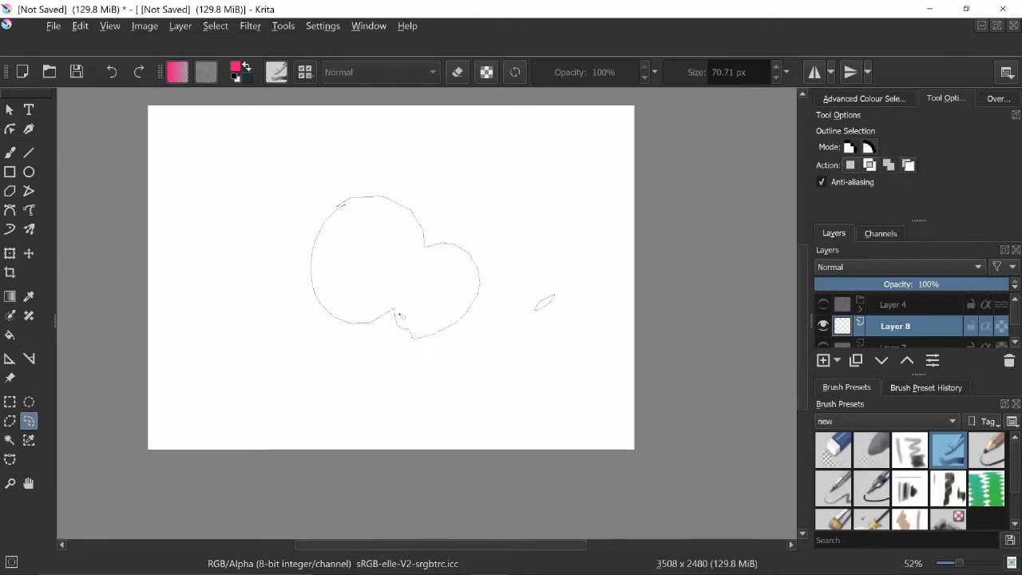
mouse_move(383, 204)
mouse_down()
mouse_move(407, 283)
mouse_move(467, 240)
mouse_up()
mouse_move(353, 364)
mouse_down()
mouse_move(399, 385)
mouse_move(351, 359)
mouse_up()
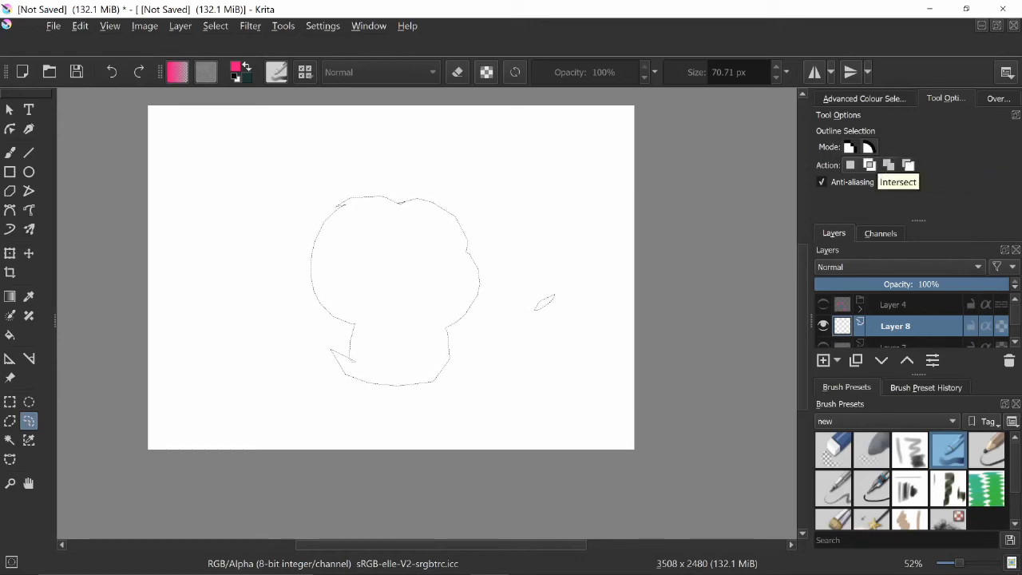
Subtract a freehand area from the right side of the combined selection and draw further outlines across its lower right
mouse_move(423, 199)
mouse_down()
mouse_move(421, 226)
mouse_move(467, 300)
mouse_move(526, 284)
mouse_move(517, 233)
mouse_move(423, 182)
mouse_up()
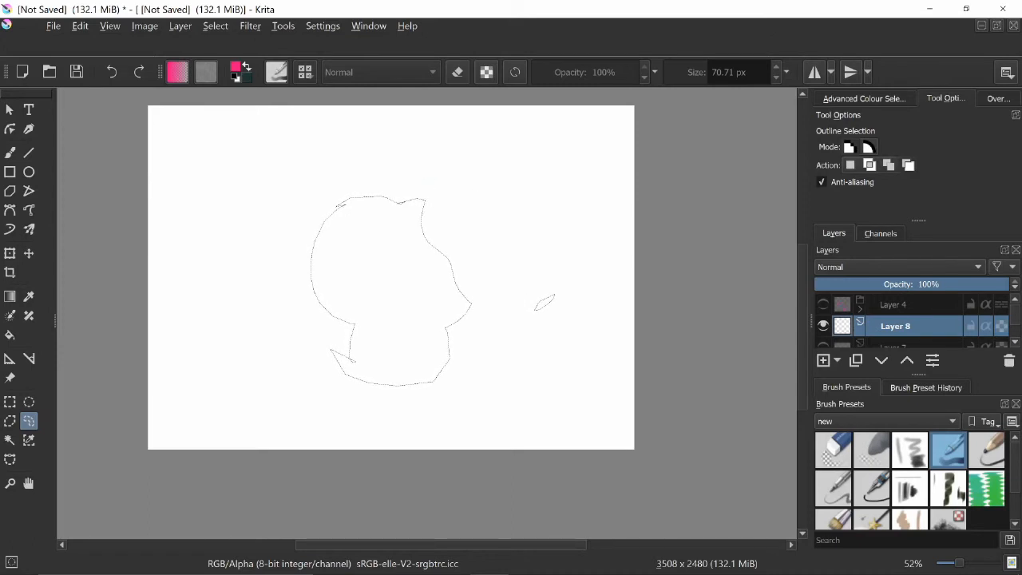
mouse_move(456, 292)
mouse_down()
mouse_move(483, 395)
mouse_move(511, 360)
mouse_up()
mouse_move(445, 317)
mouse_down()
mouse_move(498, 244)
mouse_move(503, 334)
mouse_up()
mouse_move(685, 573)
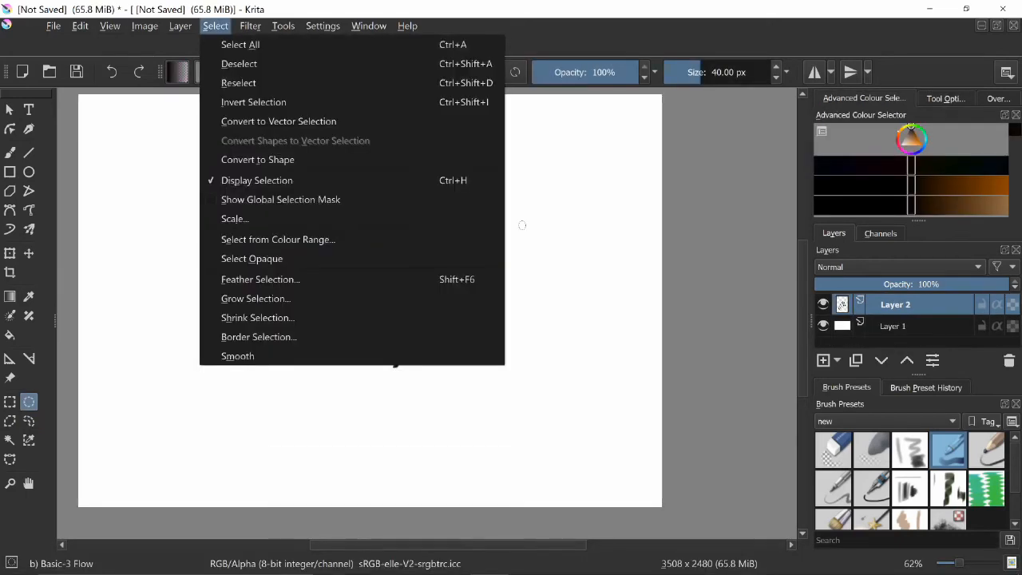
click(522, 225)
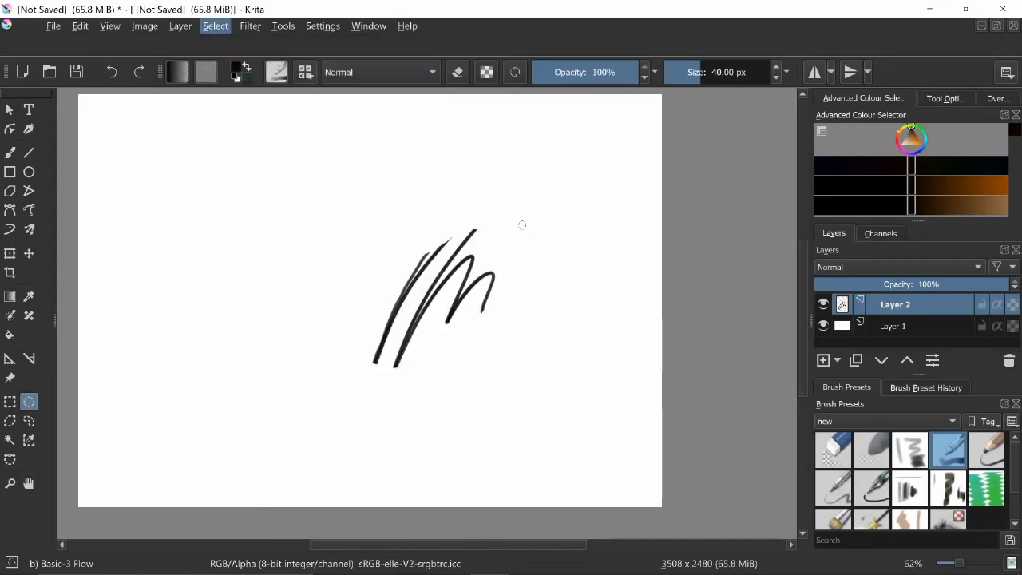
Enlarge the brush to 279.89 px and paint a tall orange zigzag left of the black strokes and a purple one right of them
key(b)
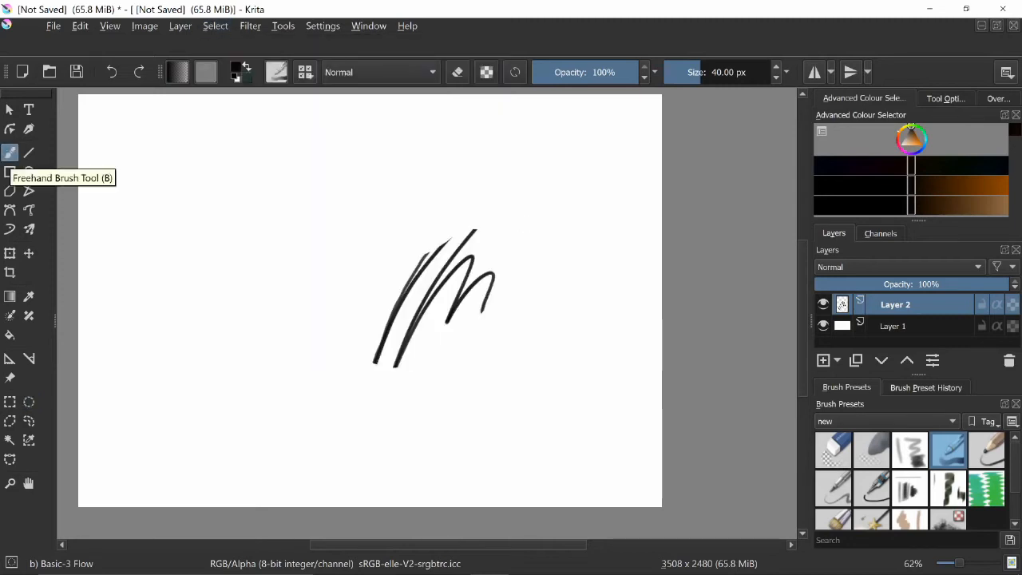
drag(910, 126, 917, 139)
click(920, 144)
drag(662, 67, 734, 67)
mouse_move(230, 177)
mouse_down()
mouse_move(210, 220)
mouse_move(231, 246)
mouse_move(214, 283)
mouse_move(241, 331)
mouse_move(242, 379)
mouse_up()
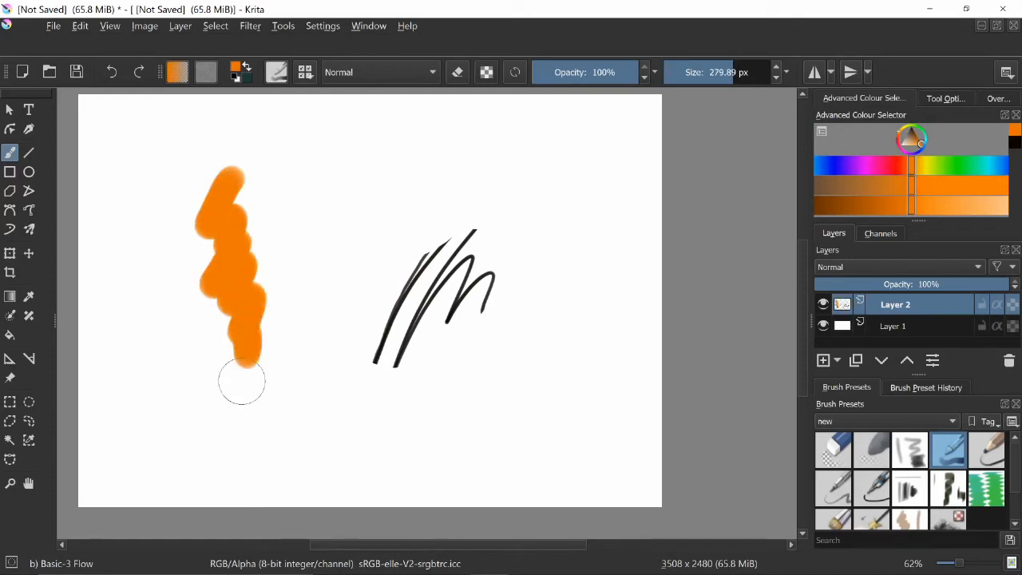
click(846, 165)
mouse_move(565, 170)
mouse_down()
mouse_move(547, 242)
mouse_move(590, 273)
mouse_move(593, 347)
mouse_up()
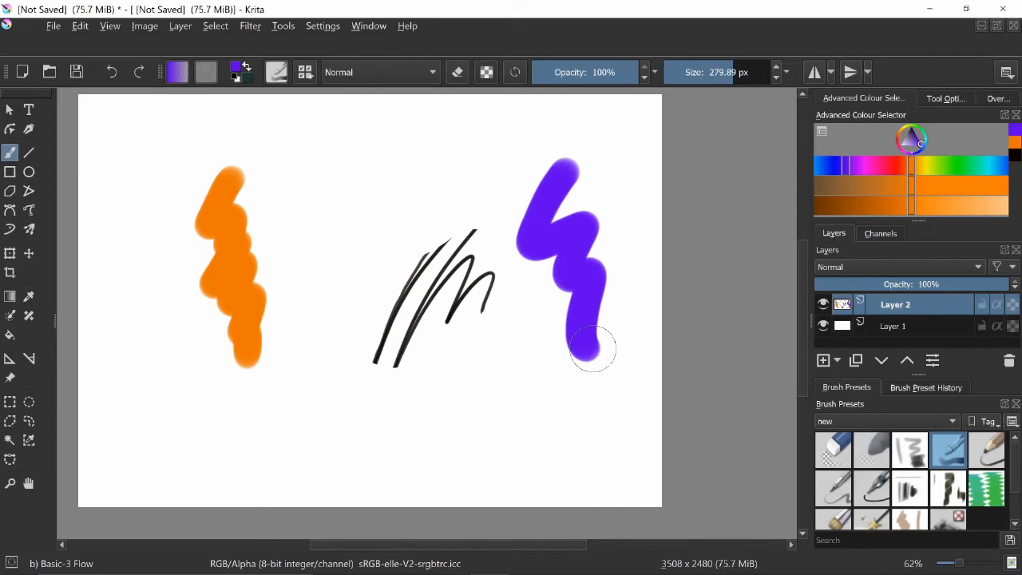
Select the orange zigzag with the Similar Colour Selection tool and clear the selection
click(28, 440)
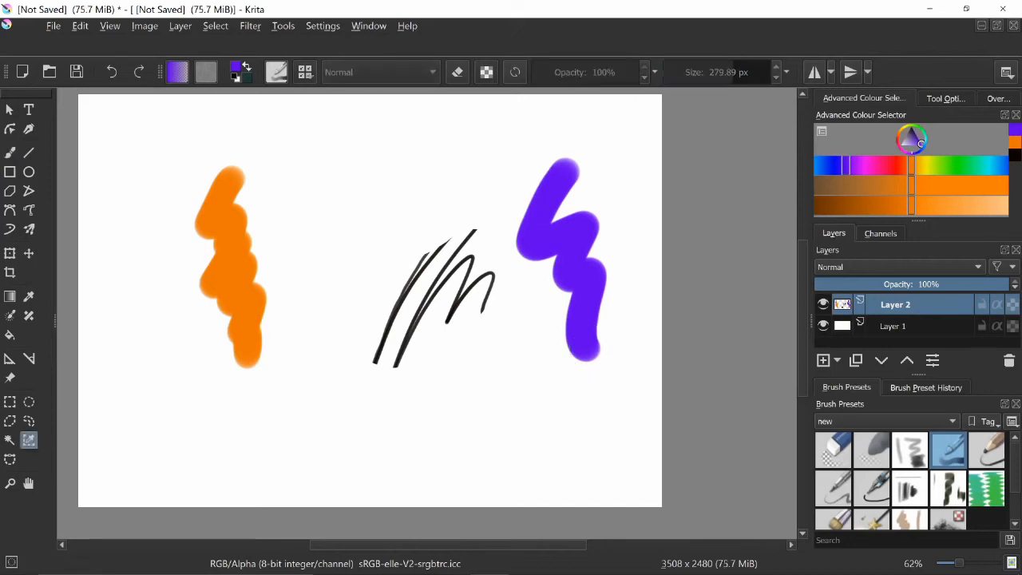
click(230, 262)
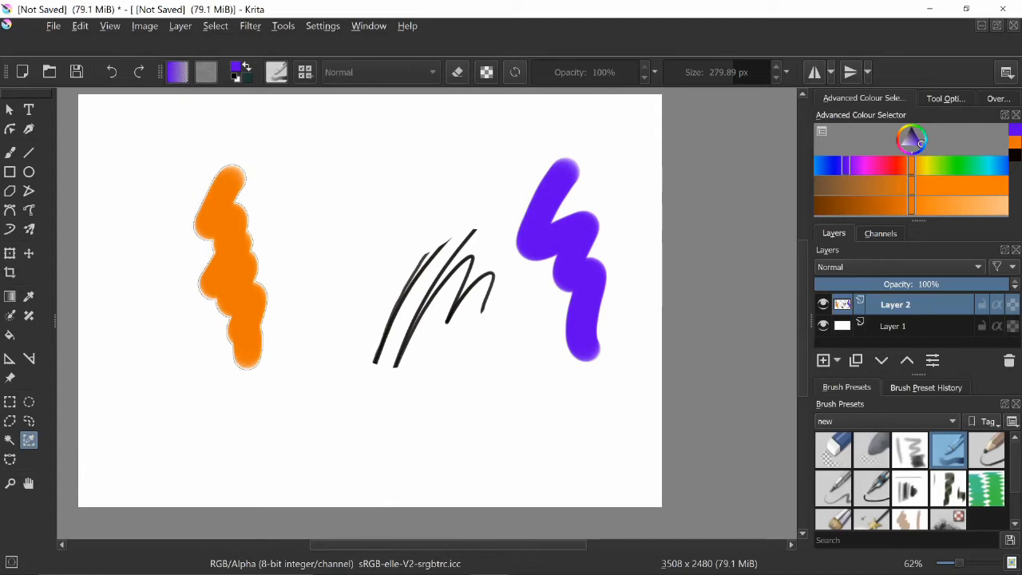
click(214, 26)
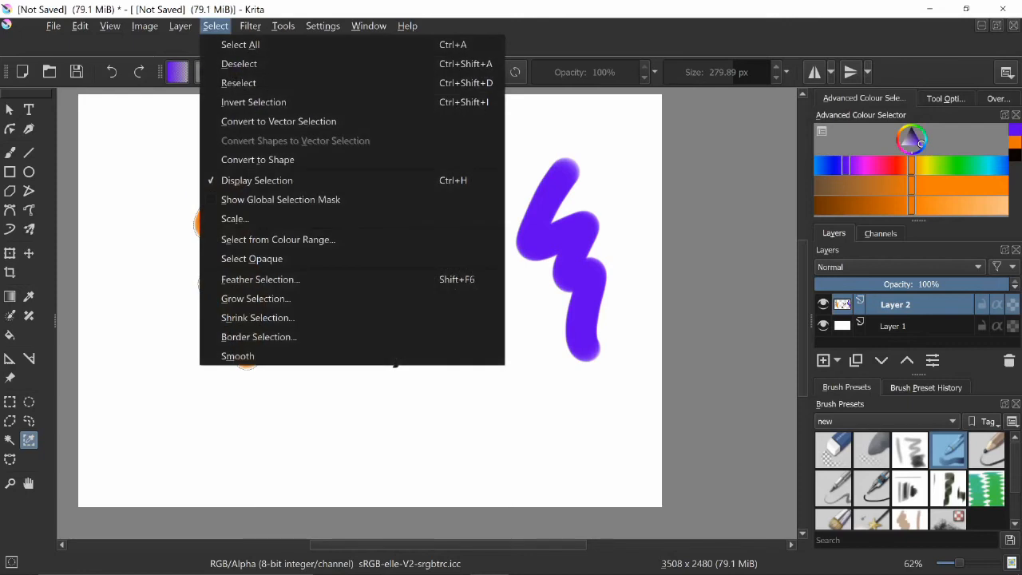
click(238, 63)
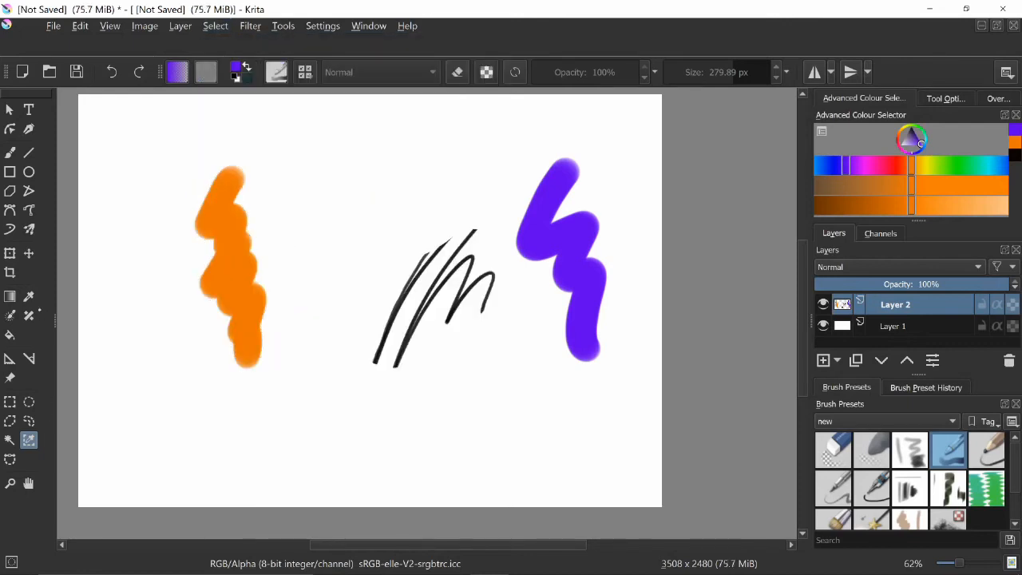
Sample the orange from the zigzag and brush a small patch of it to the upper right of that zigzag
click(29, 296)
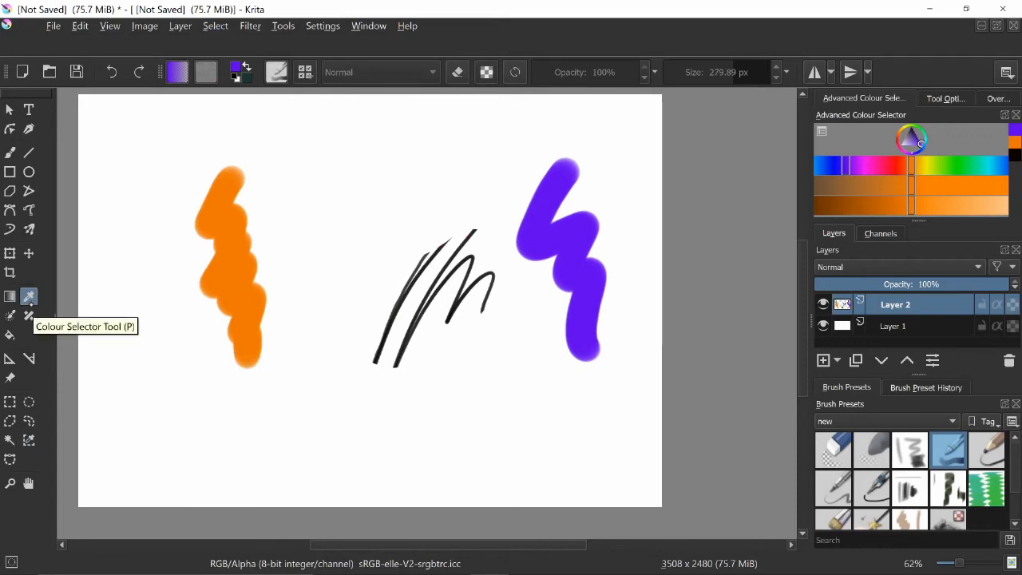
click(232, 263)
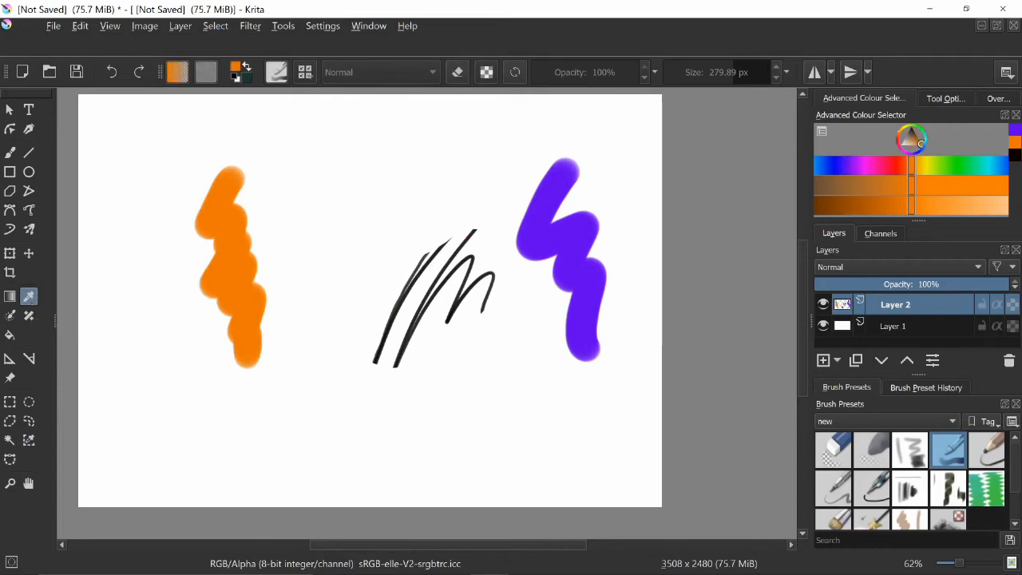
click(10, 152)
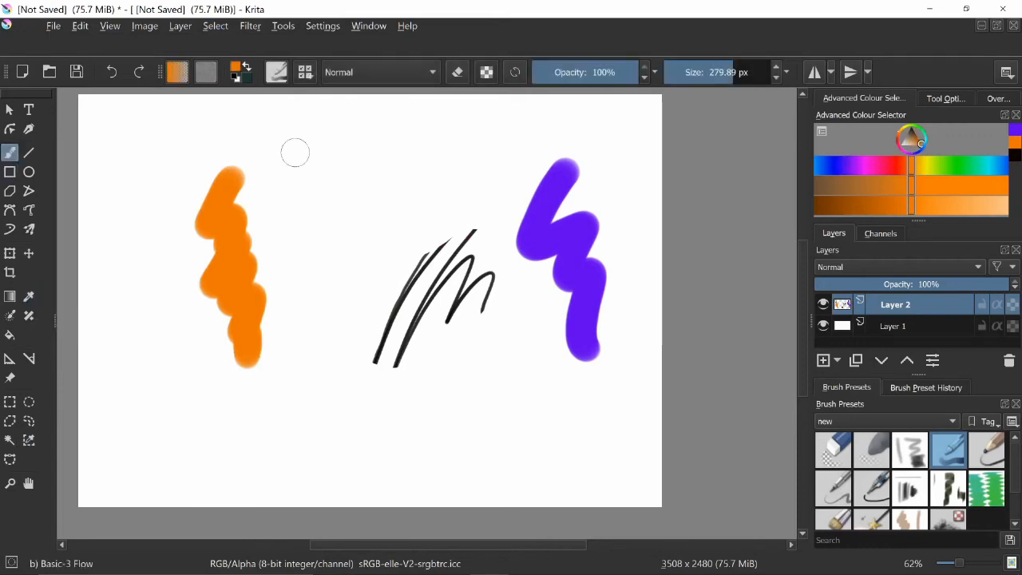
drag(292, 153, 285, 204)
Sample the purple from its zigzag and brush a small patch of it above the black strokes
key(p)
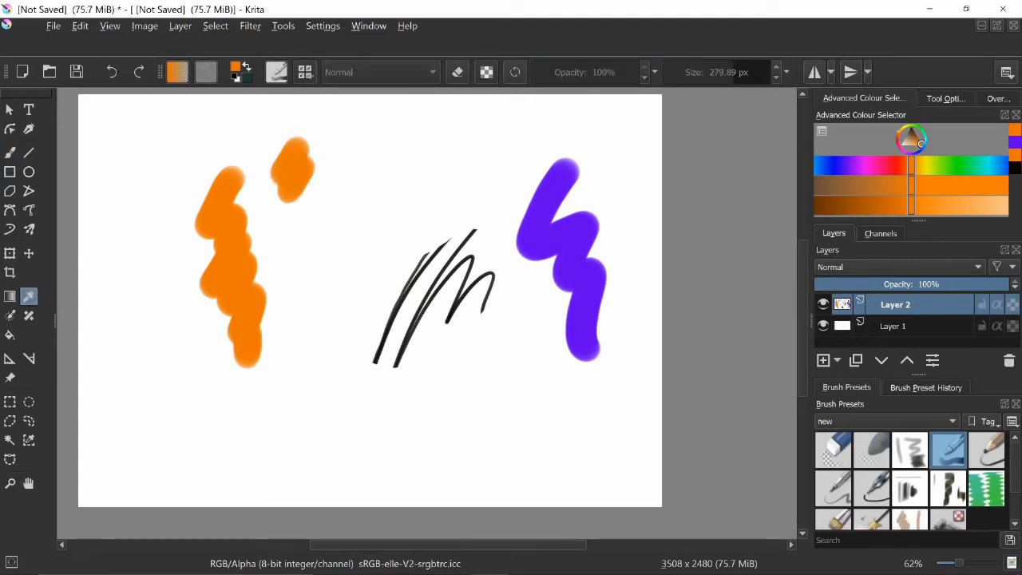
click(576, 271)
key(b)
drag(406, 173, 417, 215)
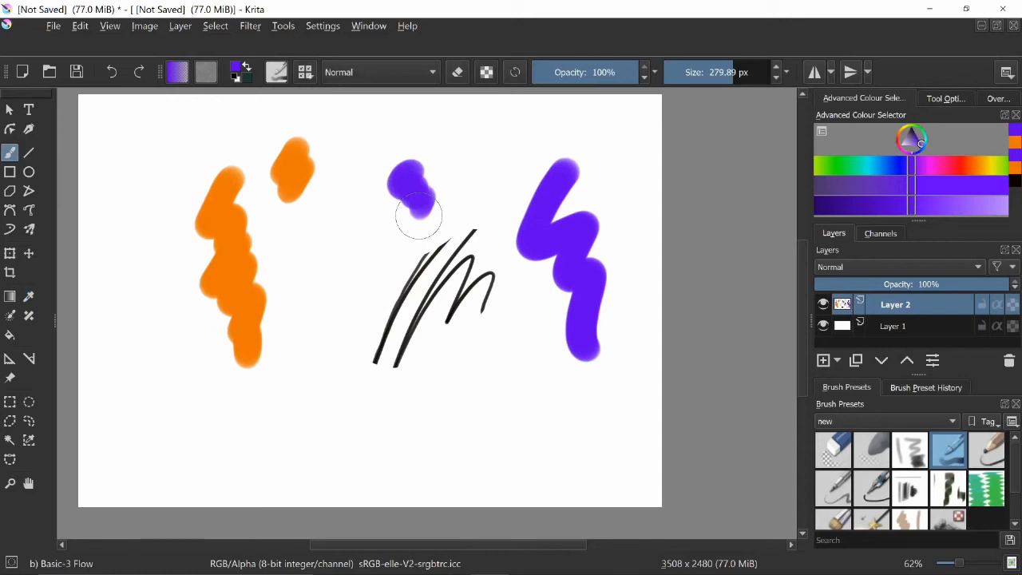
At 49% brush opacity, paint a purple stroke across the small orange patch and a separate patch in the colour sampled from their overlap
drag(616, 72, 584, 72)
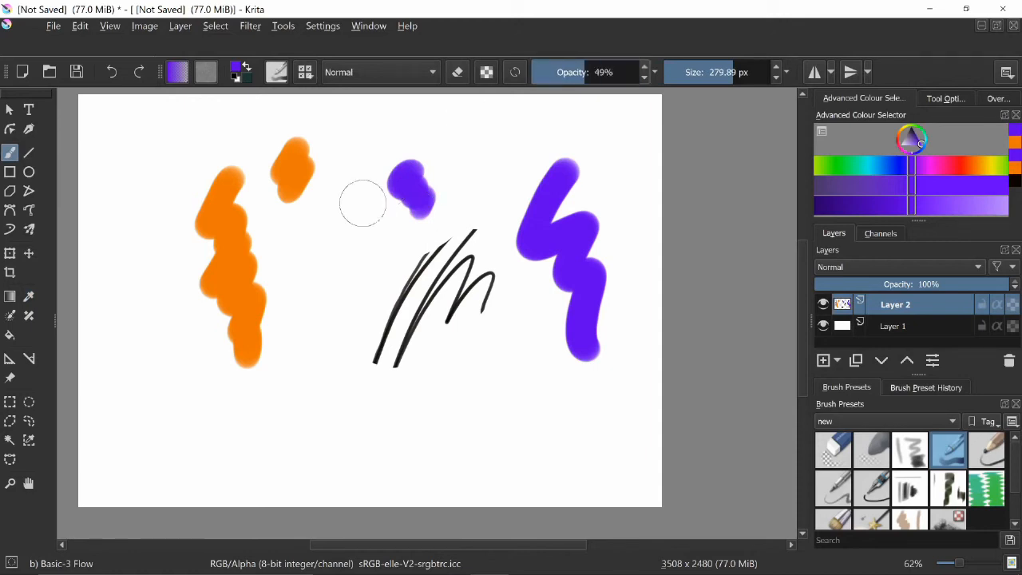
drag(330, 126, 260, 243)
key(p)
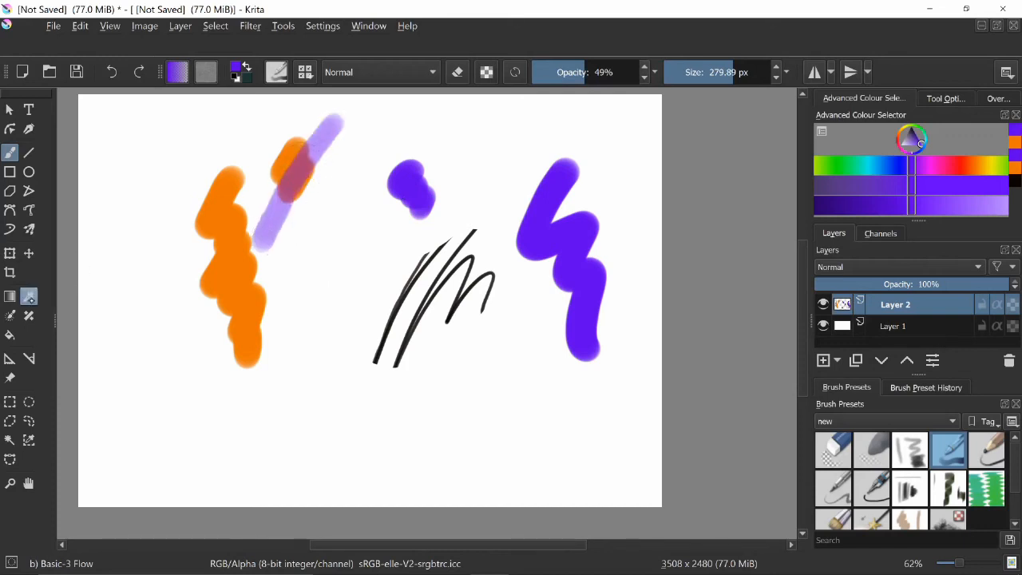
click(302, 170)
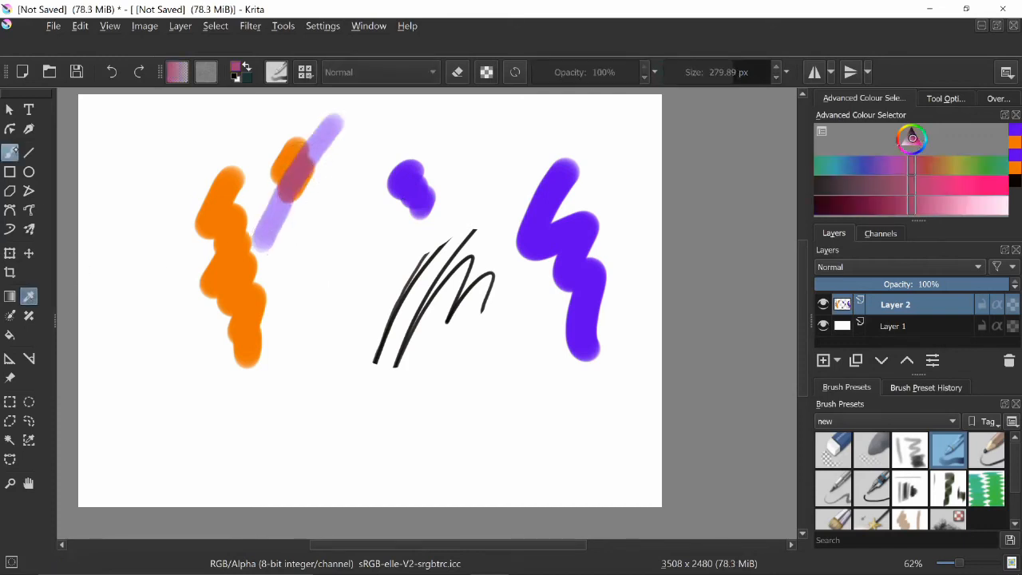
click(10, 152)
mouse_move(318, 209)
mouse_down()
mouse_move(340, 263)
mouse_move(359, 244)
mouse_up()
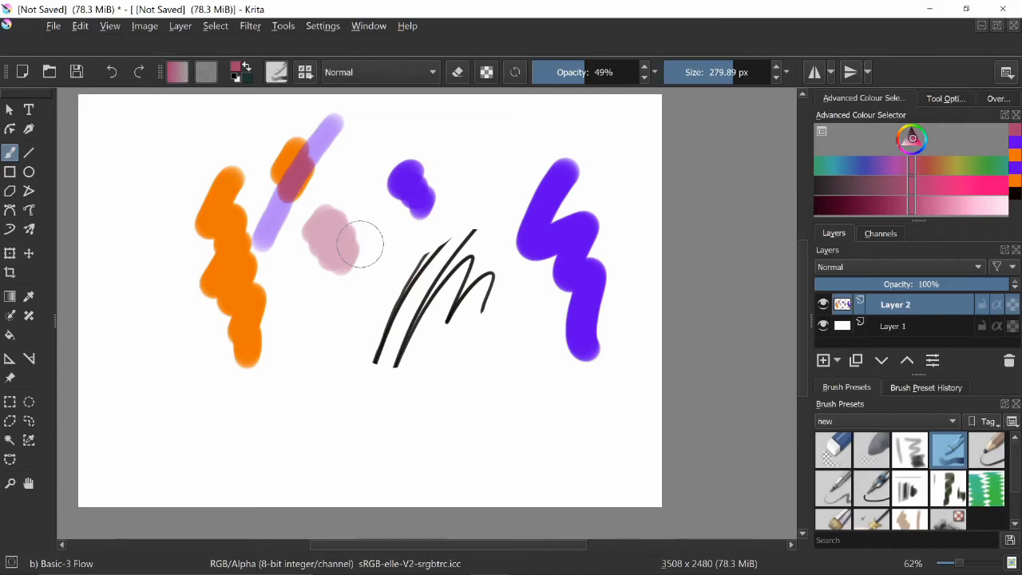
Set the brush to 100% opacity and 59.76 px, and paint a stroke with horizontal mirroring about a vertical axis centred on the canvas
click(565, 71)
mouse_move(702, 72)
mouse_down()
mouse_move(560, 74)
mouse_move(719, 72)
mouse_up()
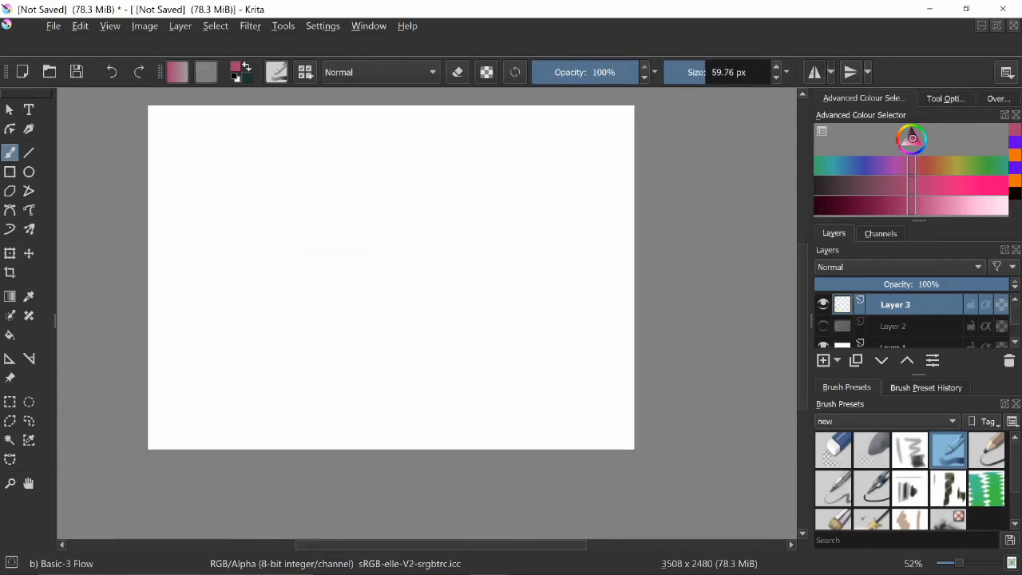
click(814, 72)
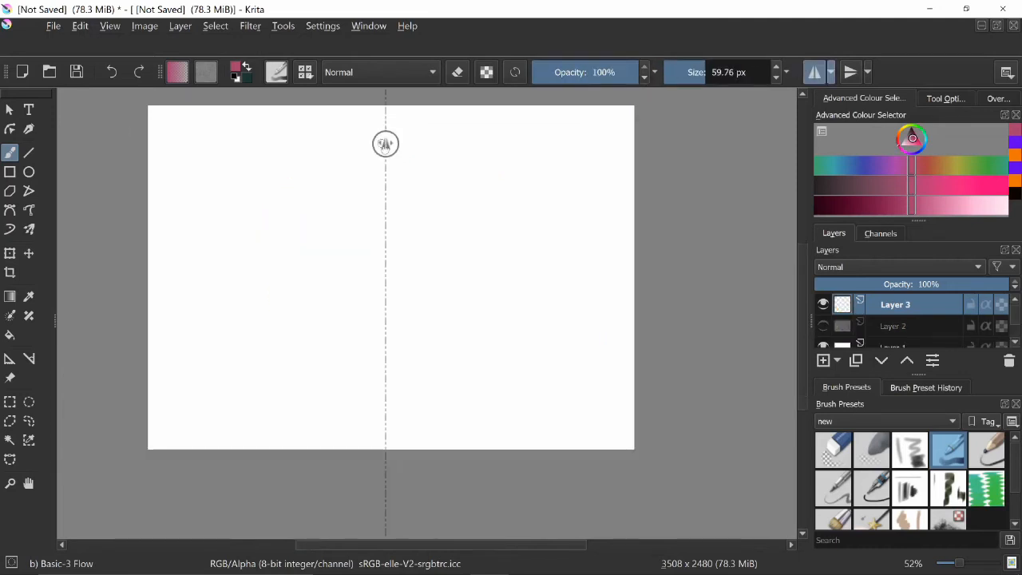
drag(393, 277, 391, 304)
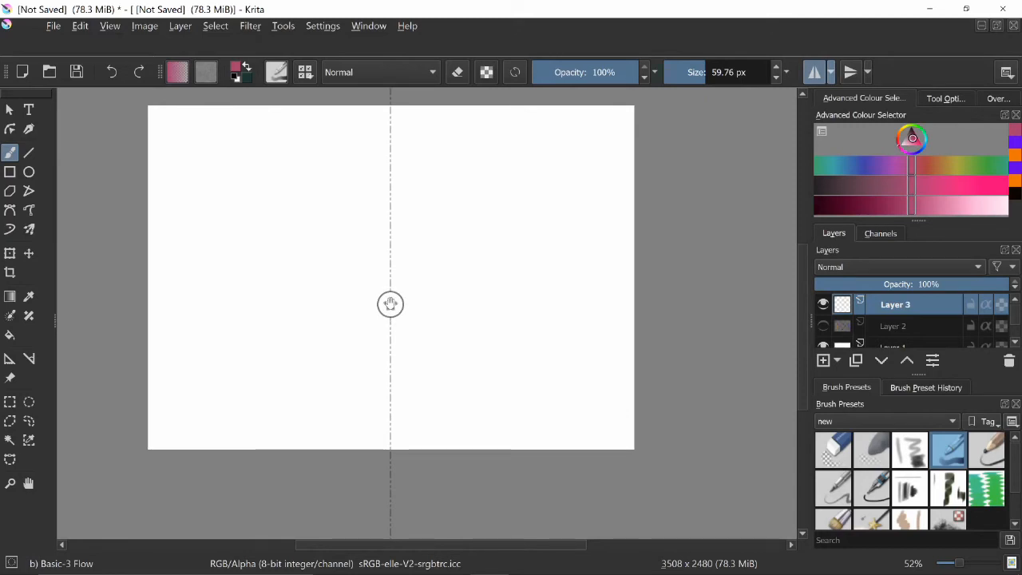
mouse_move(541, 158)
mouse_down()
mouse_move(482, 233)
mouse_move(477, 263)
mouse_move(519, 261)
mouse_move(514, 309)
mouse_up()
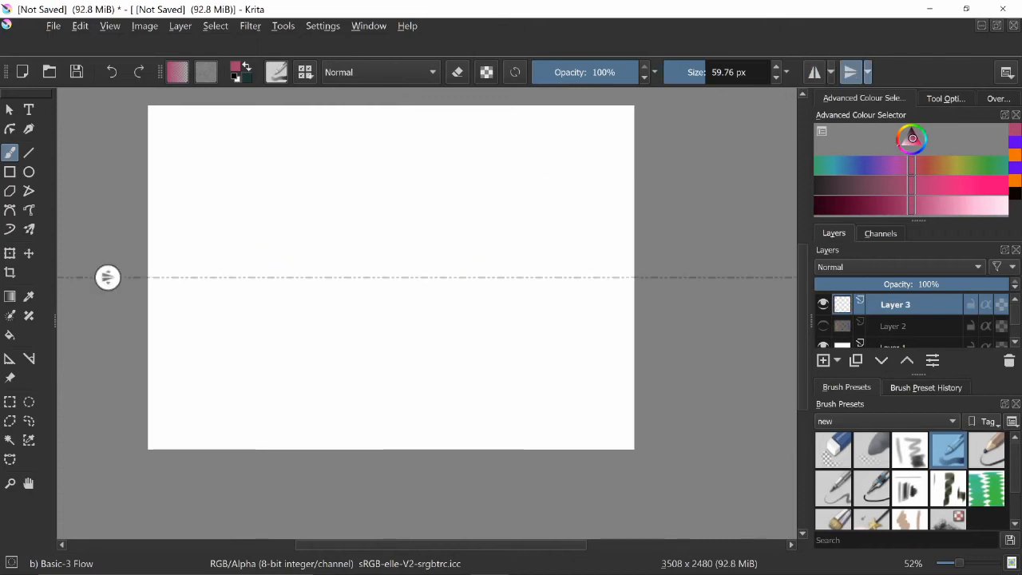
With vertical mirroring, paint a large rounded outline across the horizontal axis and a small zigzag near the canvas's right side
mouse_move(305, 277)
mouse_down()
mouse_move(391, 174)
mouse_move(458, 179)
mouse_move(524, 239)
mouse_move(516, 286)
mouse_up()
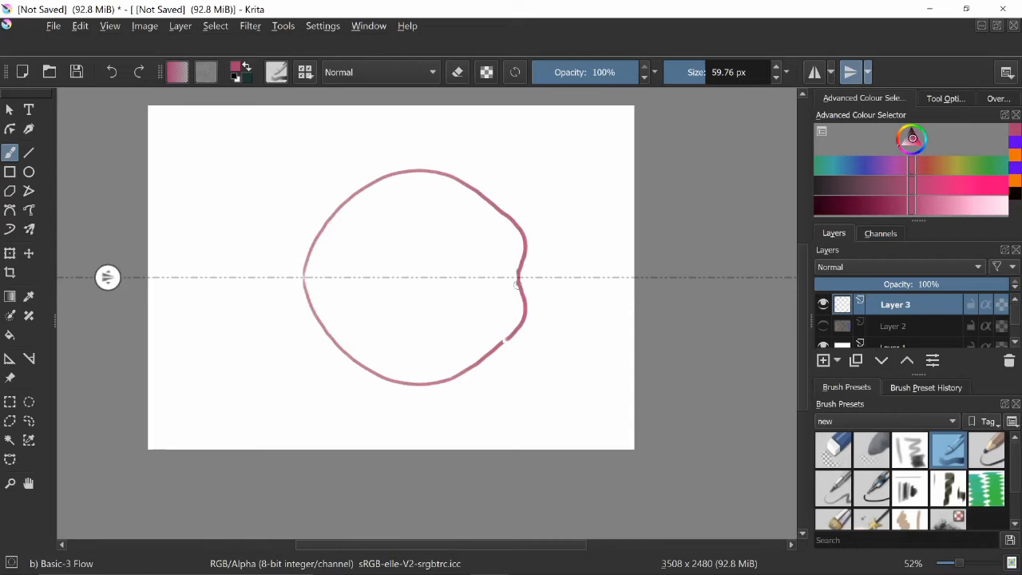
mouse_move(578, 169)
mouse_down()
mouse_move(590, 193)
mouse_move(583, 215)
mouse_up()
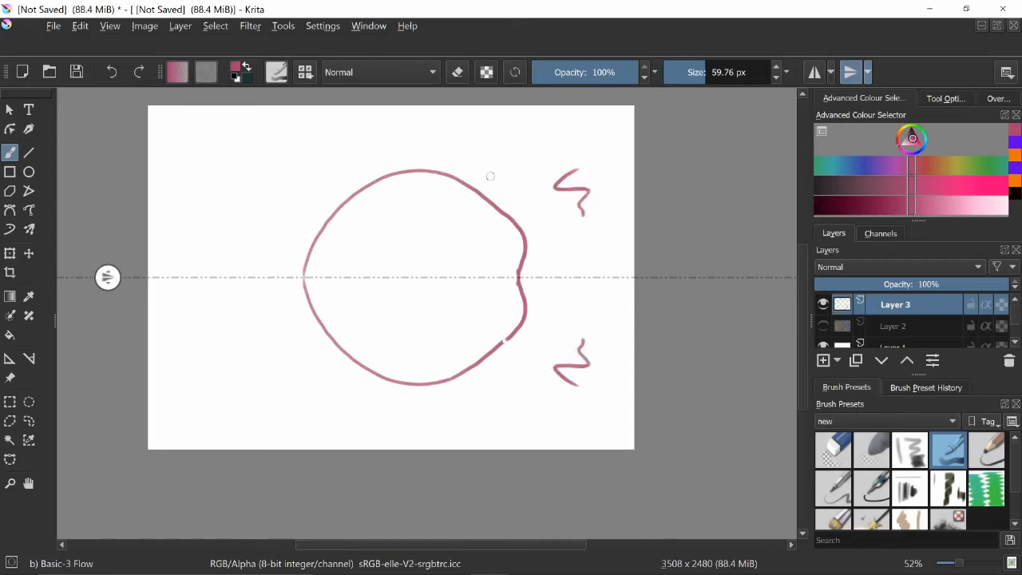
Undo the mirrored outline and zigzag strokes and turn off vertical mirroring
key(ctrl+z)
key(ctrl+z)
key(ctrl+z)
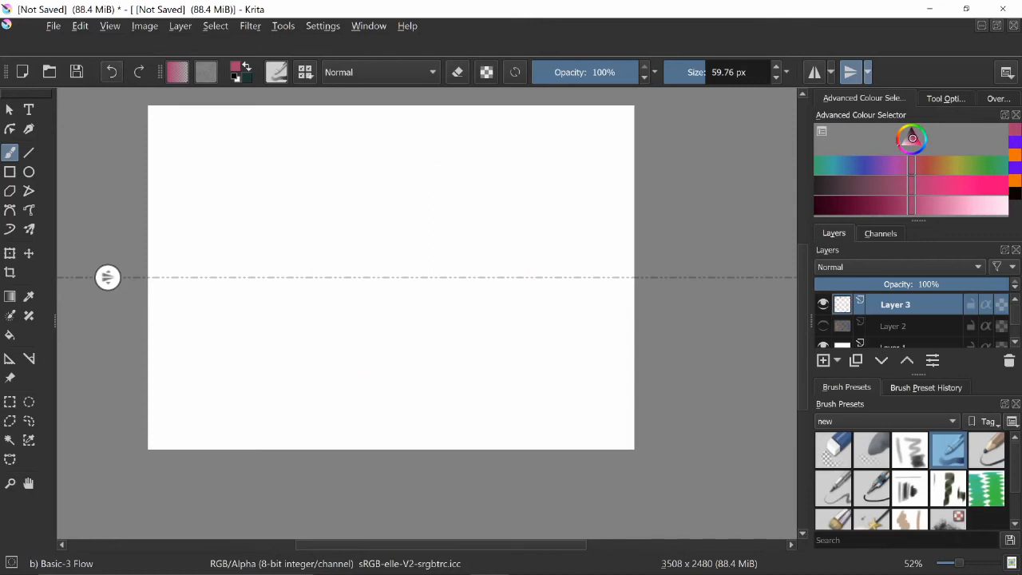
click(849, 72)
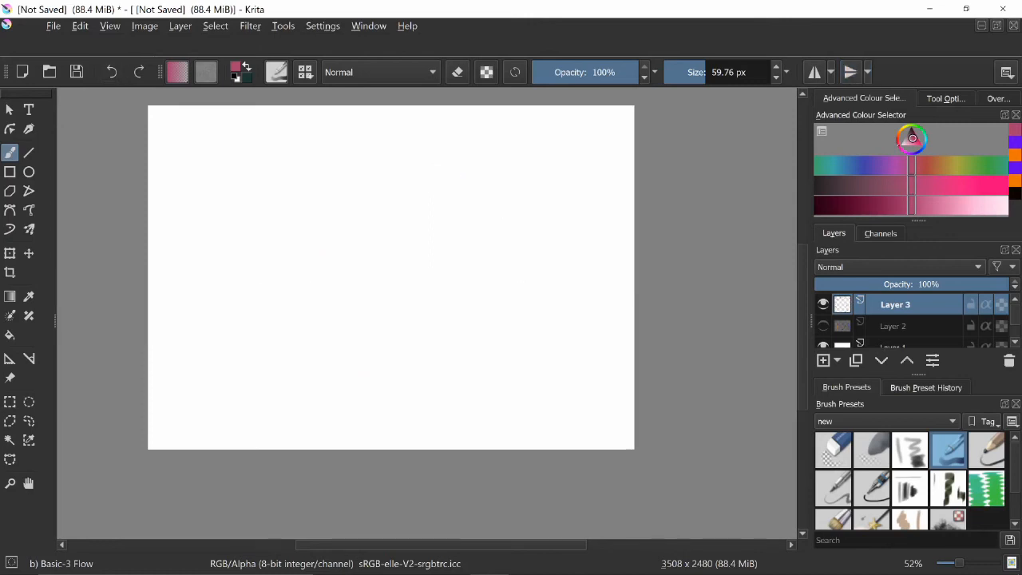
Choose a dark maroon and paint a loose heart outline ending in a wavy tail at the canvas's centre
click(836, 205)
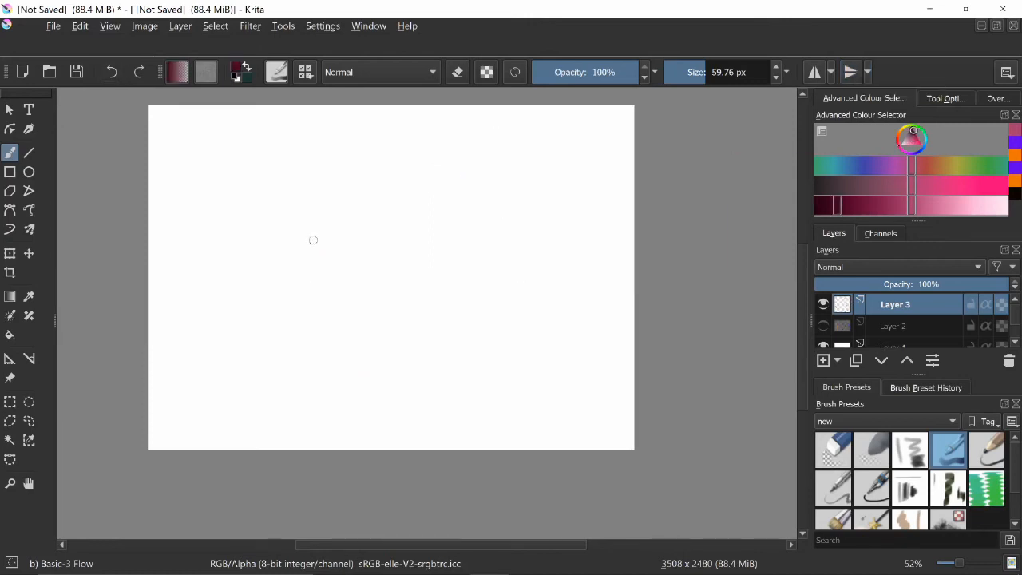
mouse_move(362, 280)
mouse_down()
mouse_move(340, 269)
mouse_move(468, 221)
mouse_move(424, 312)
mouse_move(446, 369)
mouse_up()
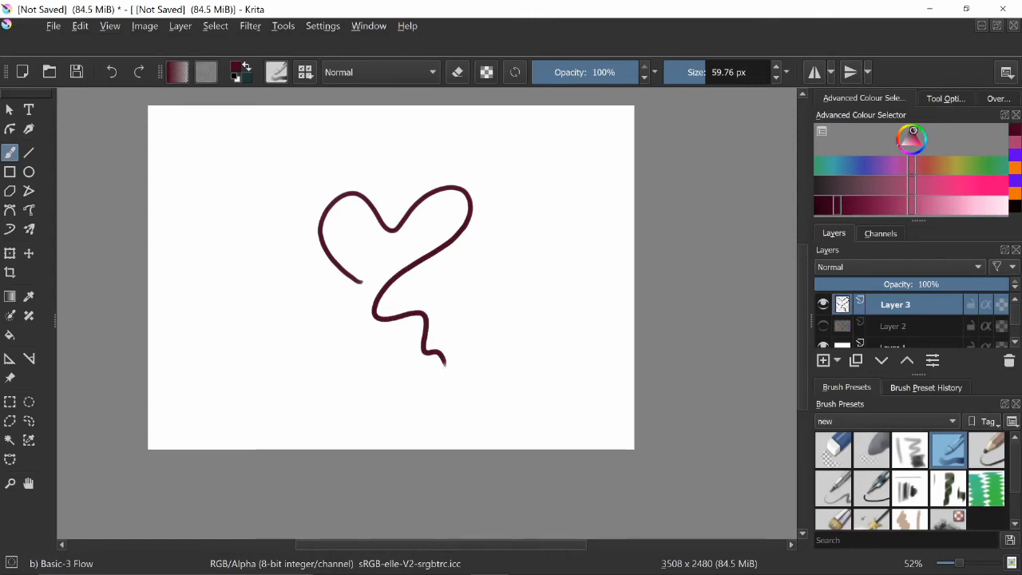
Lock the alpha of Layer 3 and paint blue over parts of the maroon heart
click(1000, 304)
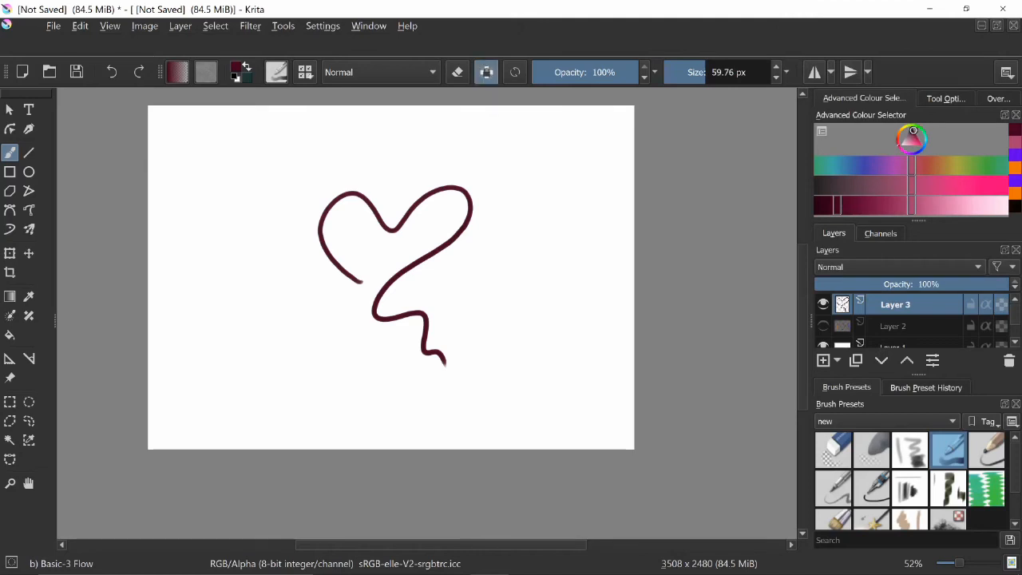
click(487, 72)
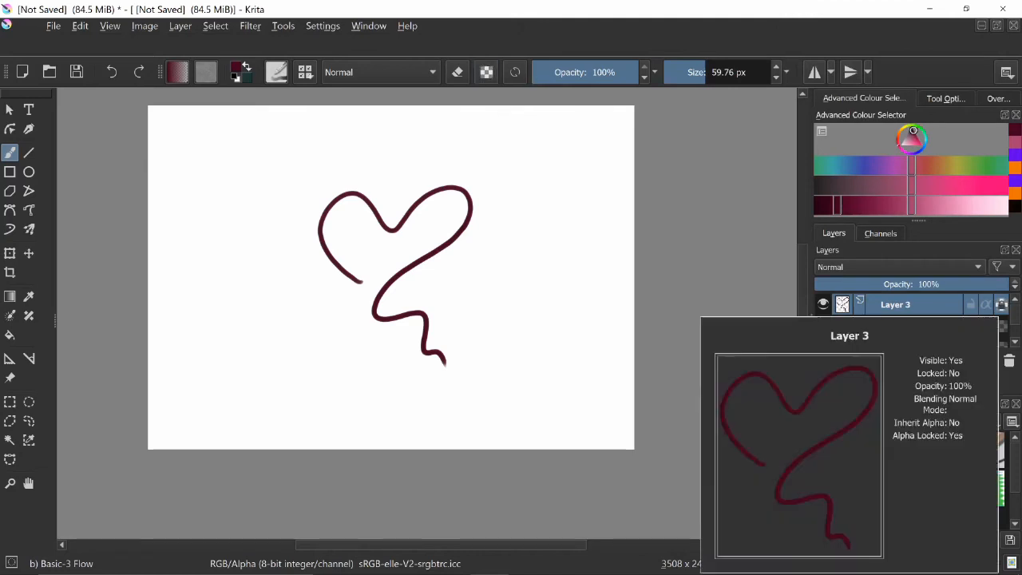
click(851, 165)
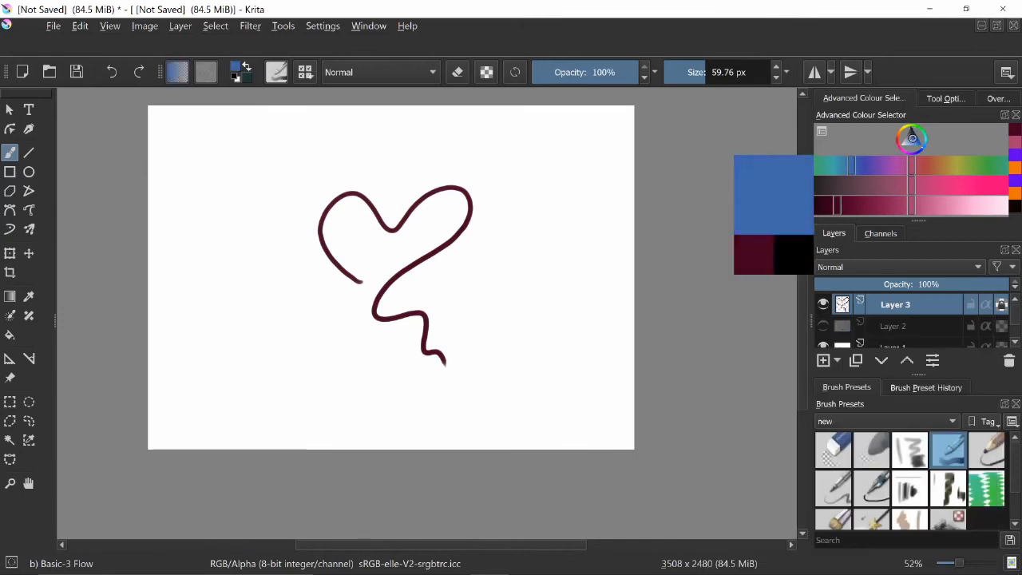
mouse_move(321, 254)
mouse_down()
mouse_move(339, 229)
mouse_move(345, 260)
mouse_move(412, 193)
mouse_move(439, 183)
mouse_move(460, 204)
mouse_move(388, 271)
mouse_move(363, 318)
mouse_move(469, 214)
mouse_up()
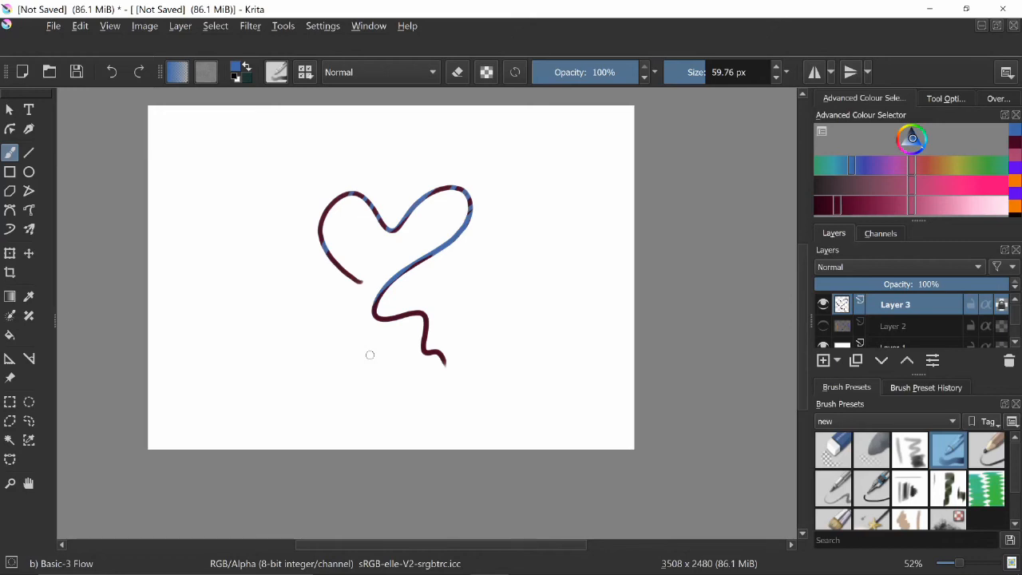
Hide Layer 3 and add a group layer above it
click(822, 304)
click(836, 360)
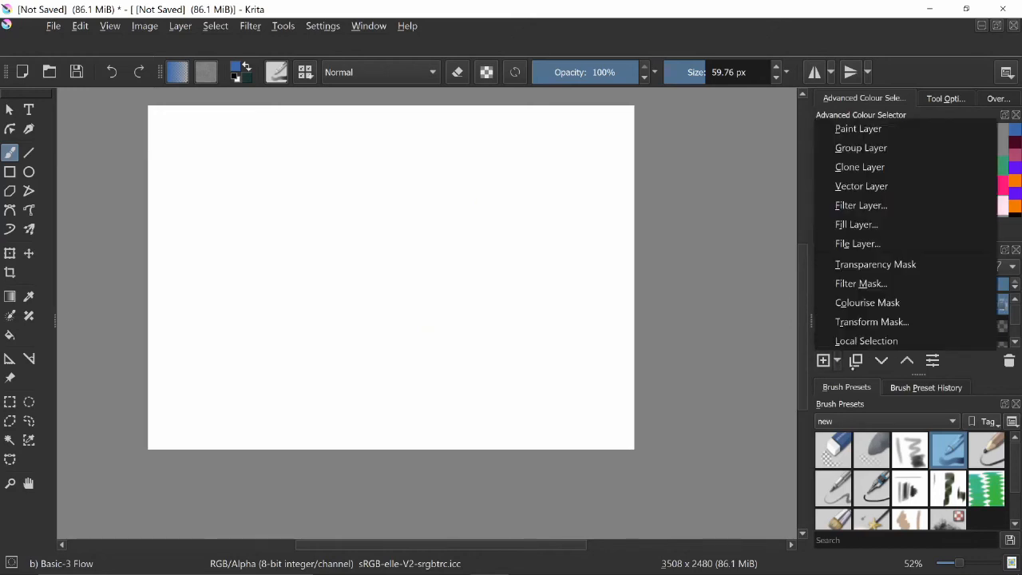
click(779, 359)
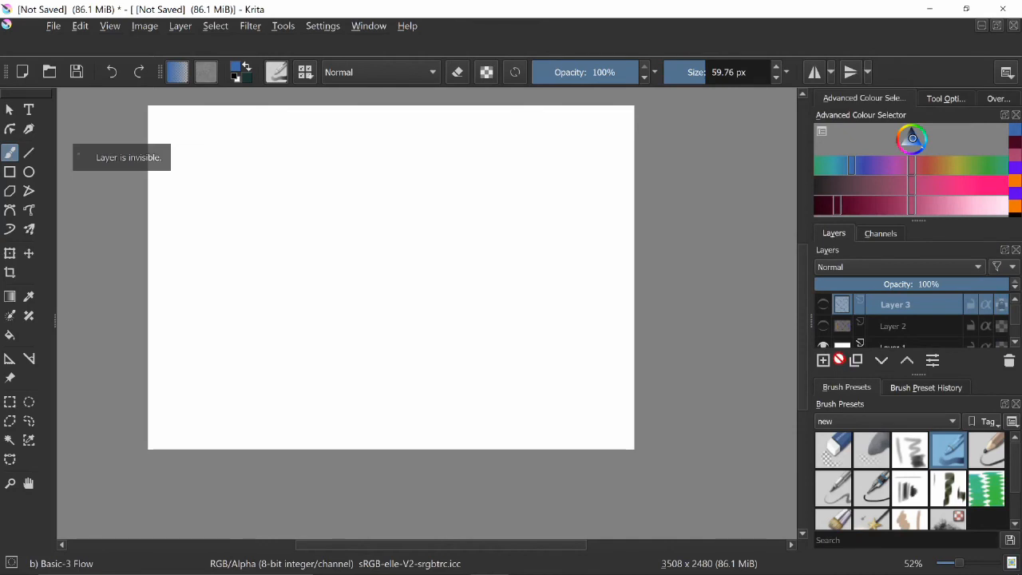
click(838, 361)
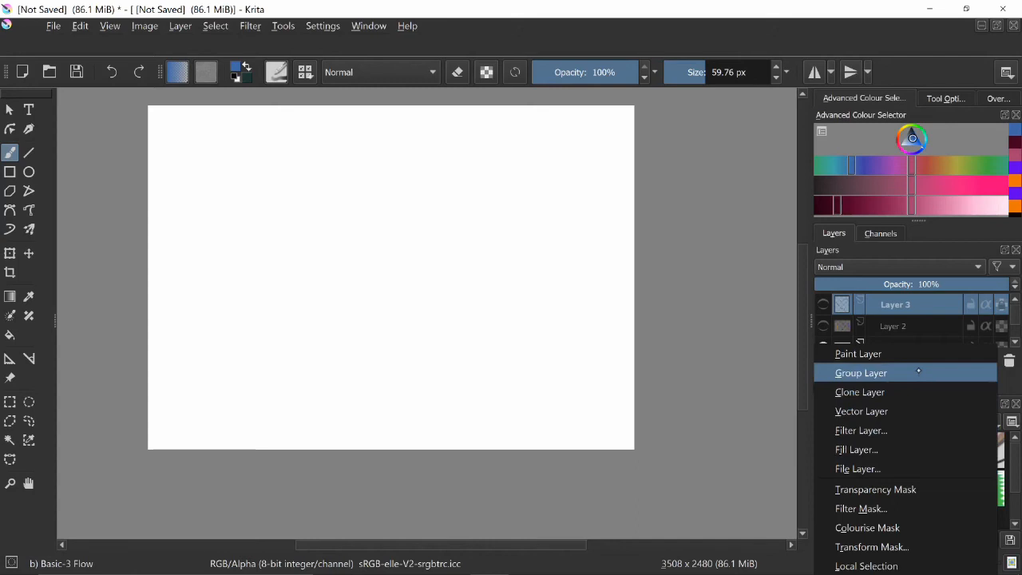
click(909, 353)
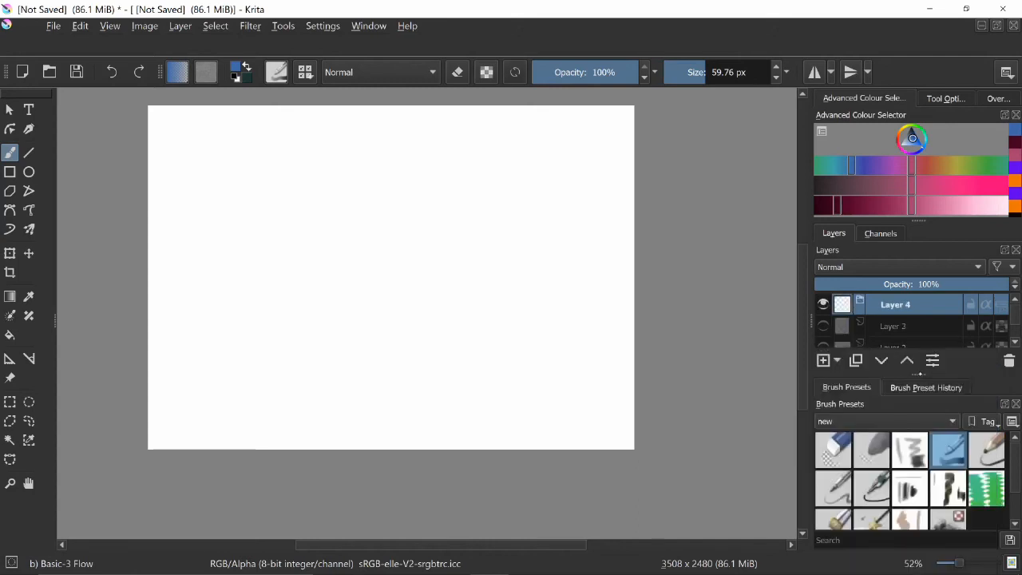
Add a paint layer inside the group and fill a broad blue diagonal zigzag on it with a 299.65 px brush
click(823, 360)
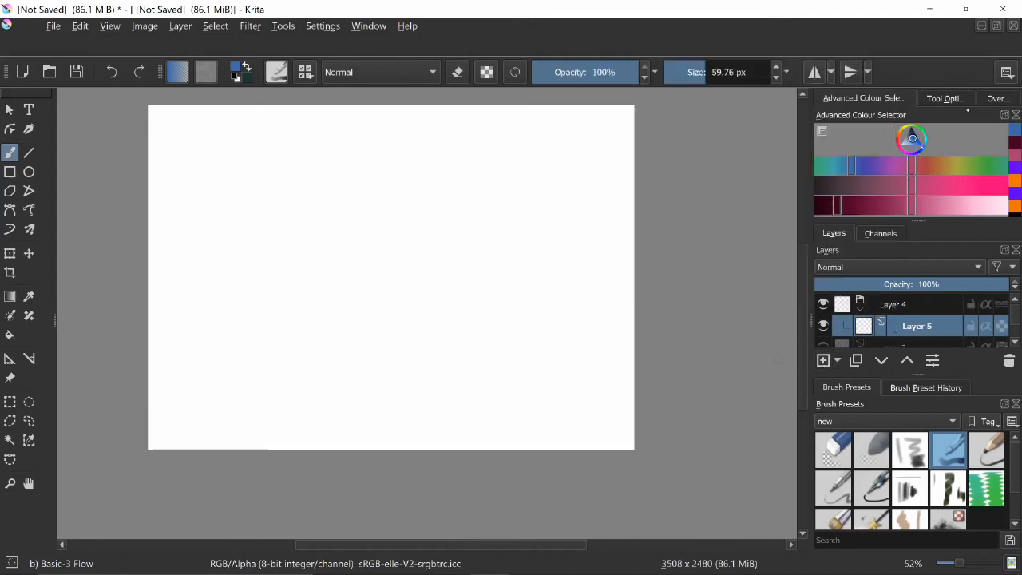
click(728, 72)
mouse_move(373, 189)
mouse_down()
mouse_move(333, 227)
mouse_move(367, 228)
mouse_move(375, 272)
mouse_move(422, 273)
mouse_move(448, 298)
mouse_move(433, 352)
mouse_up()
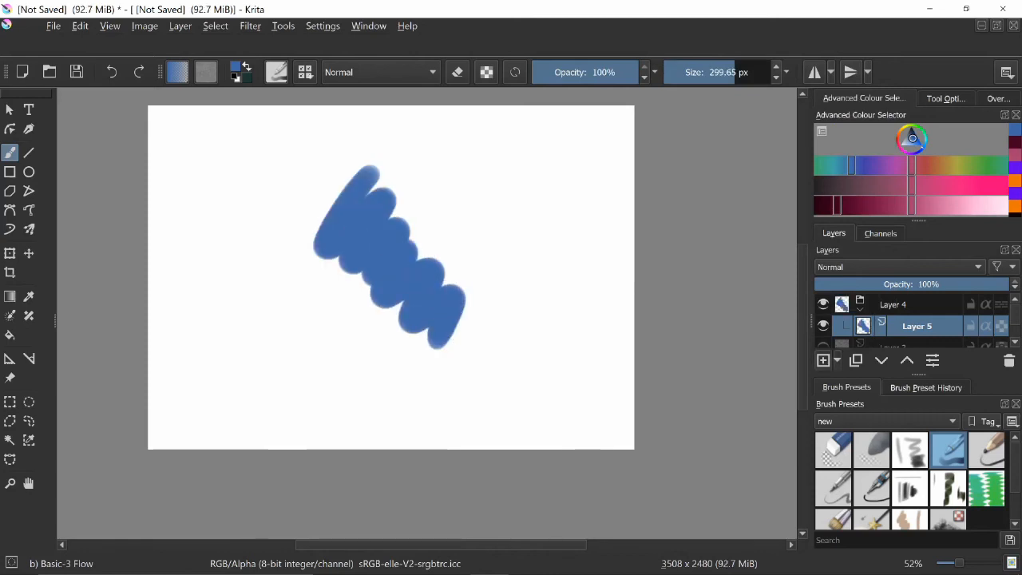
Add a second paint layer in the group and paint a bright pink zigzag across and beyond the blue shape
click(822, 360)
click(969, 185)
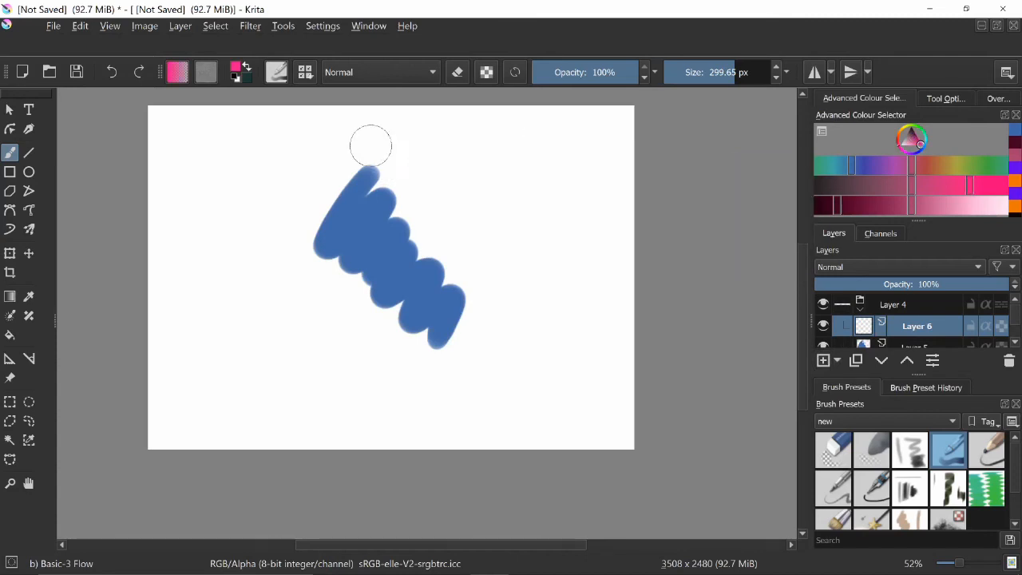
mouse_move(363, 153)
mouse_down()
mouse_move(314, 251)
mouse_move(330, 258)
mouse_move(412, 204)
mouse_move(429, 212)
mouse_move(403, 267)
mouse_move(399, 315)
mouse_move(415, 328)
mouse_move(459, 275)
mouse_move(508, 266)
mouse_up()
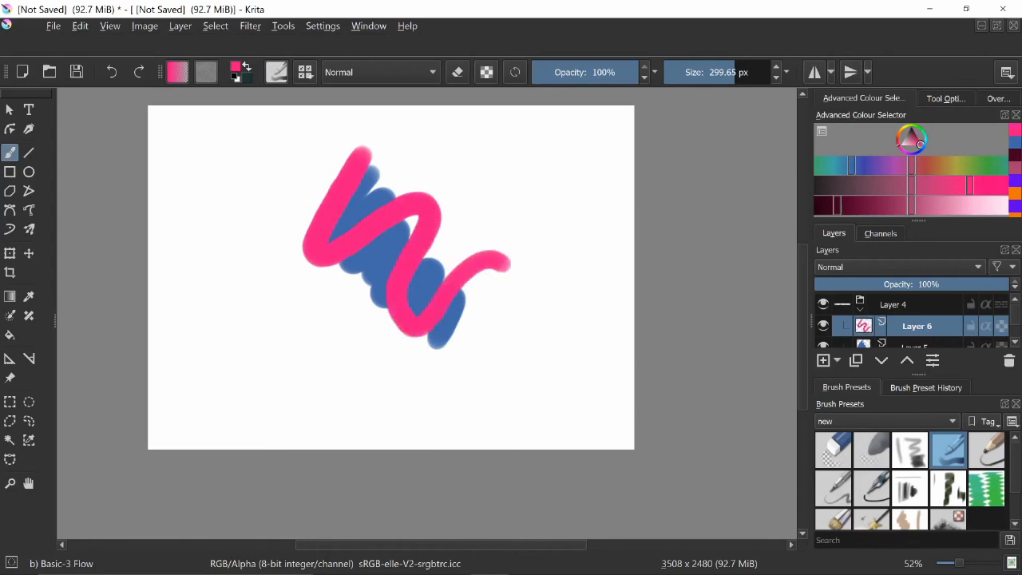
Toggle Inherit Alpha on the pink zigzag's layer to compare it clipped to the blue shape and unclipped
click(985, 326)
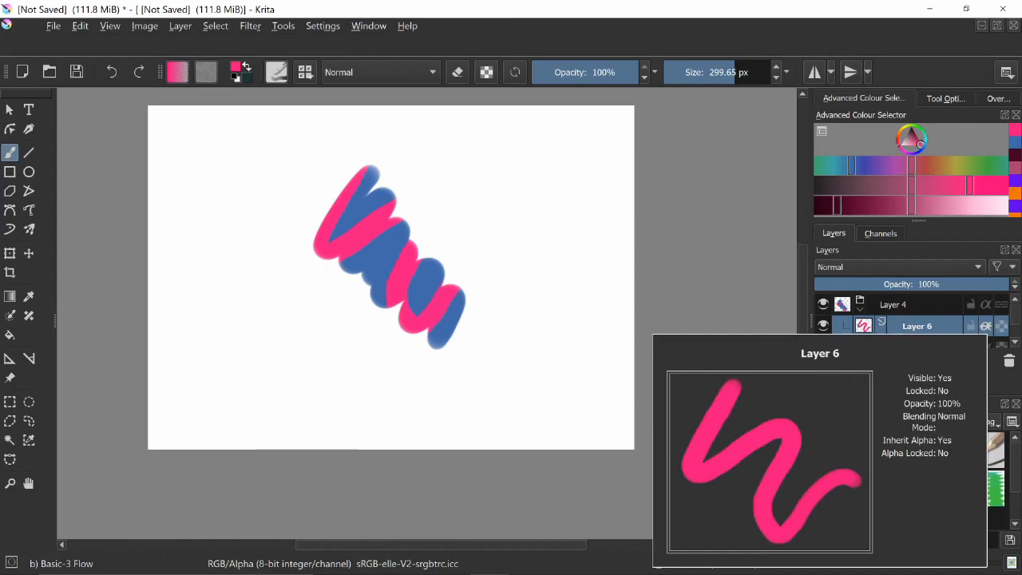
click(985, 326)
click(985, 326)
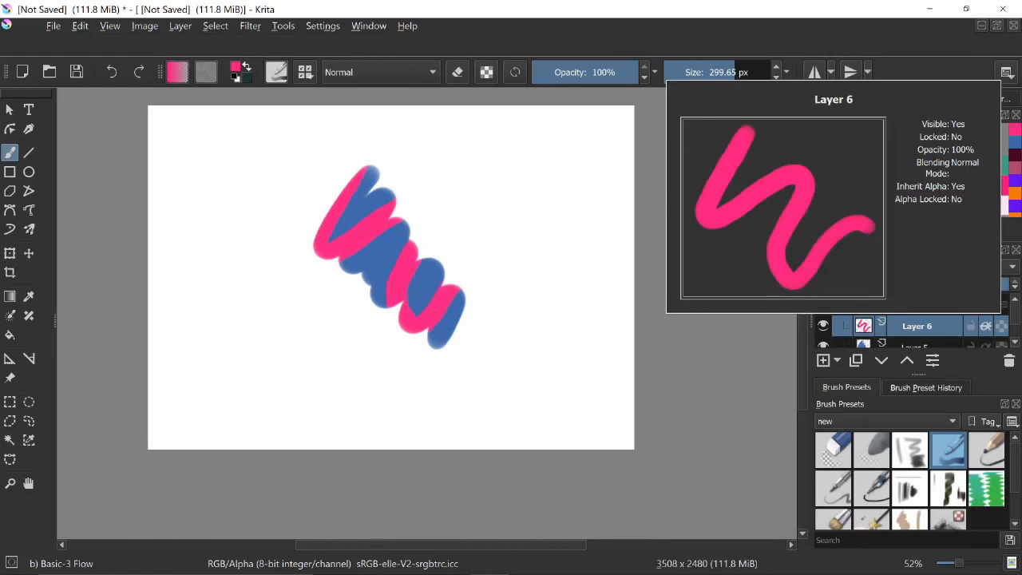
click(985, 326)
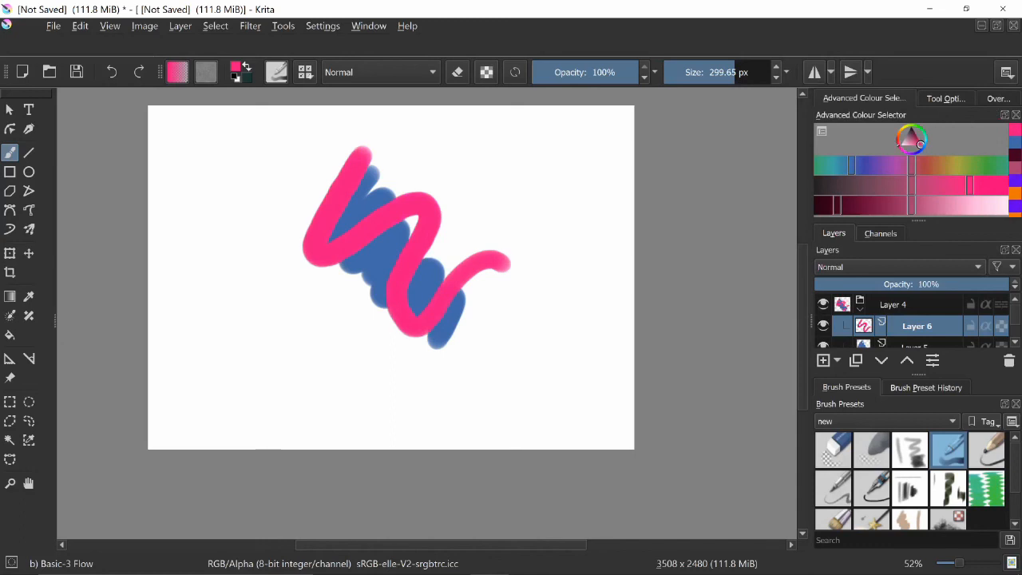
With the group hidden, paint a pink smiley with two eye strokes and a curved mouth on a new layer at 70.71 px
scroll(910, 319, down, 3)
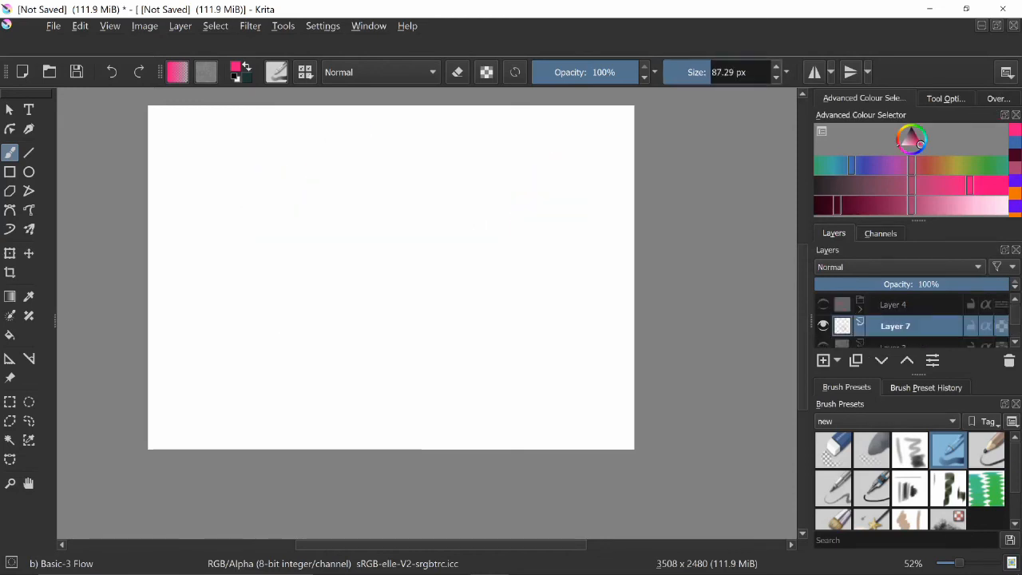
key([)
drag(357, 205, 365, 255)
drag(388, 194, 397, 248)
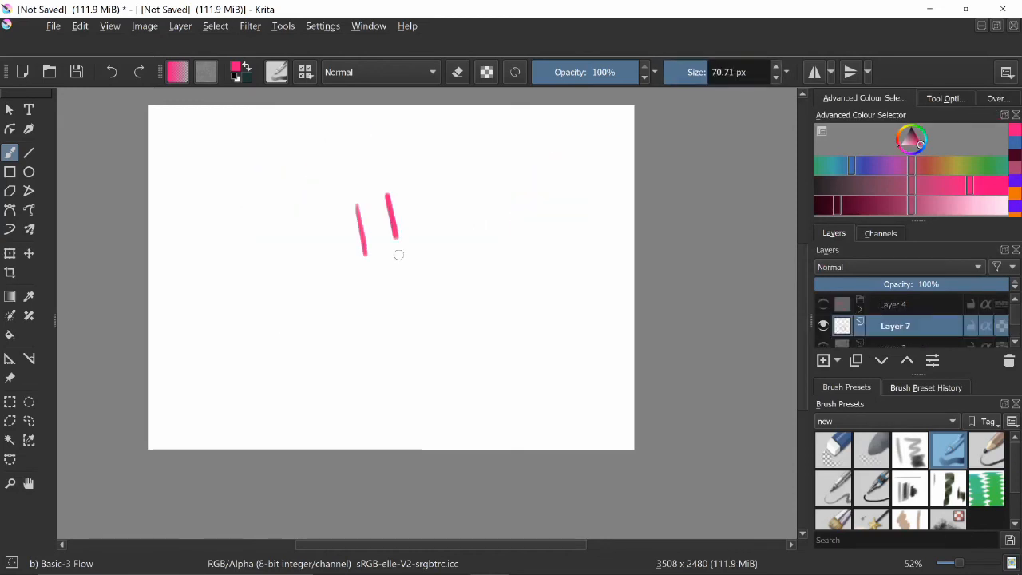
drag(347, 284, 451, 239)
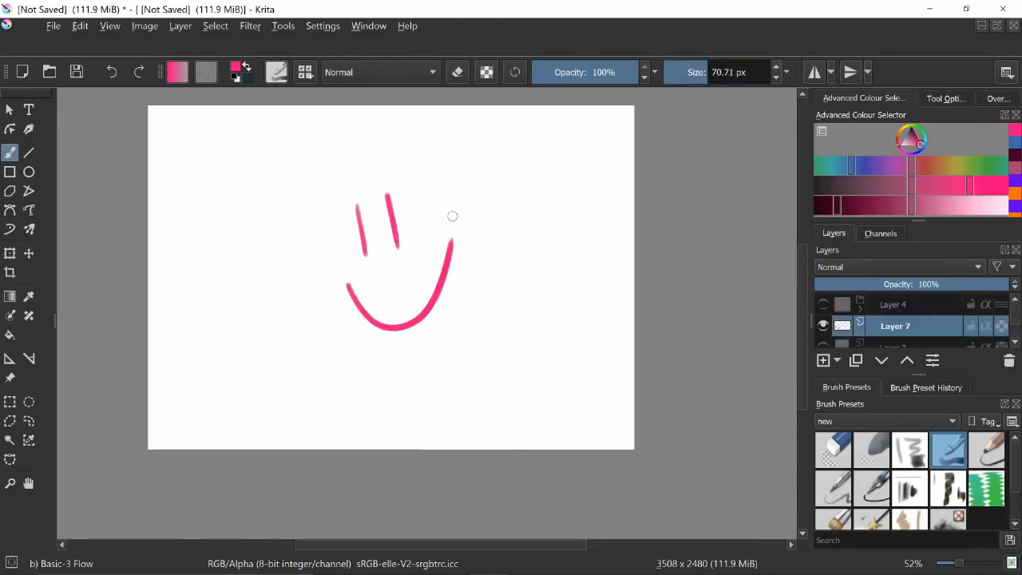